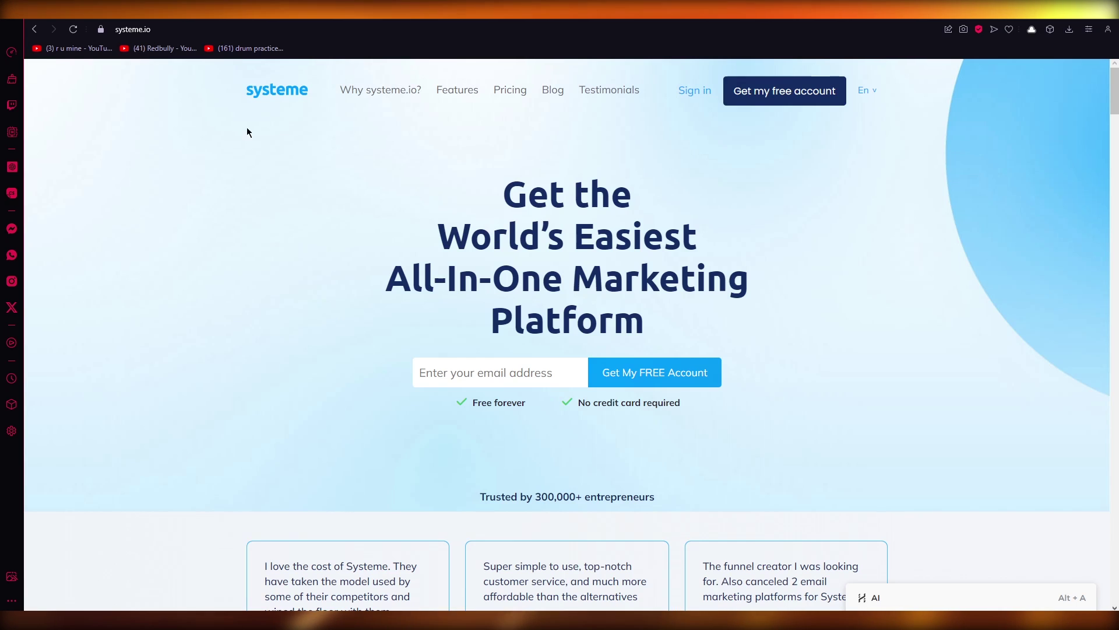
Look through the systeme.io home page, from the testimonials to the marketing email and website features.
scroll(395, 222, down, 1)
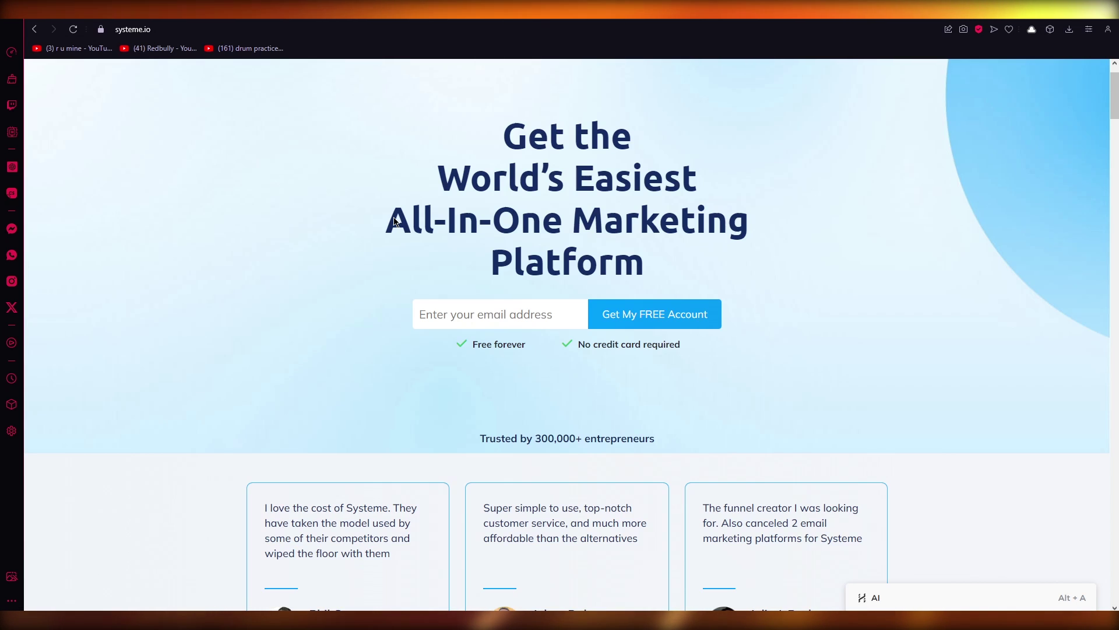
scroll(394, 222, down, 5)
scroll(496, 260, down, 12)
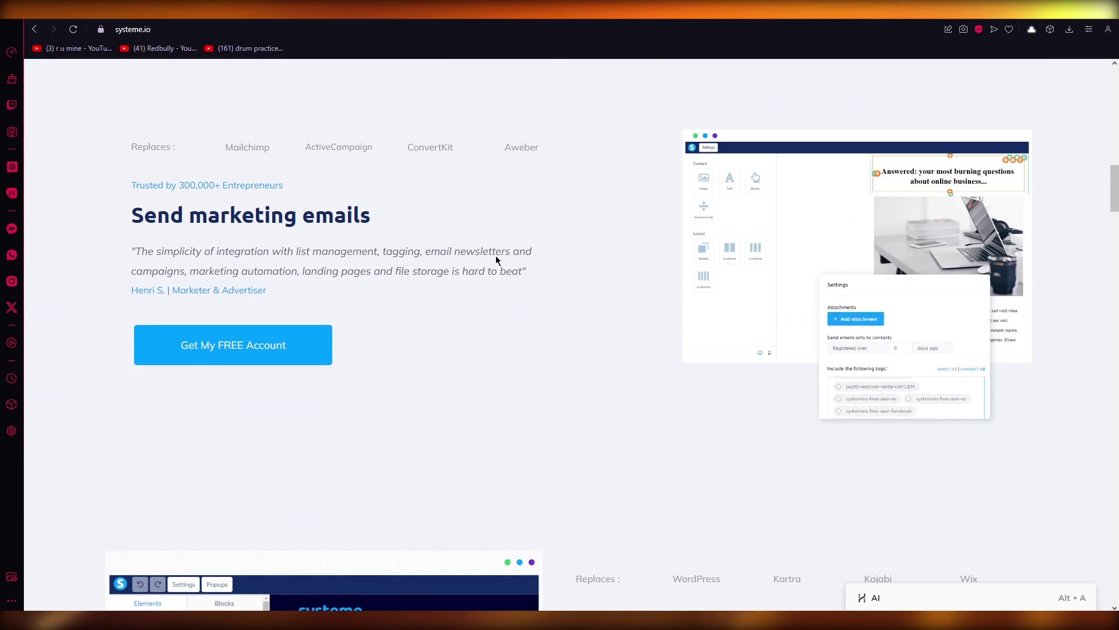
scroll(555, 260, down, 3)
scroll(557, 292, down, 2)
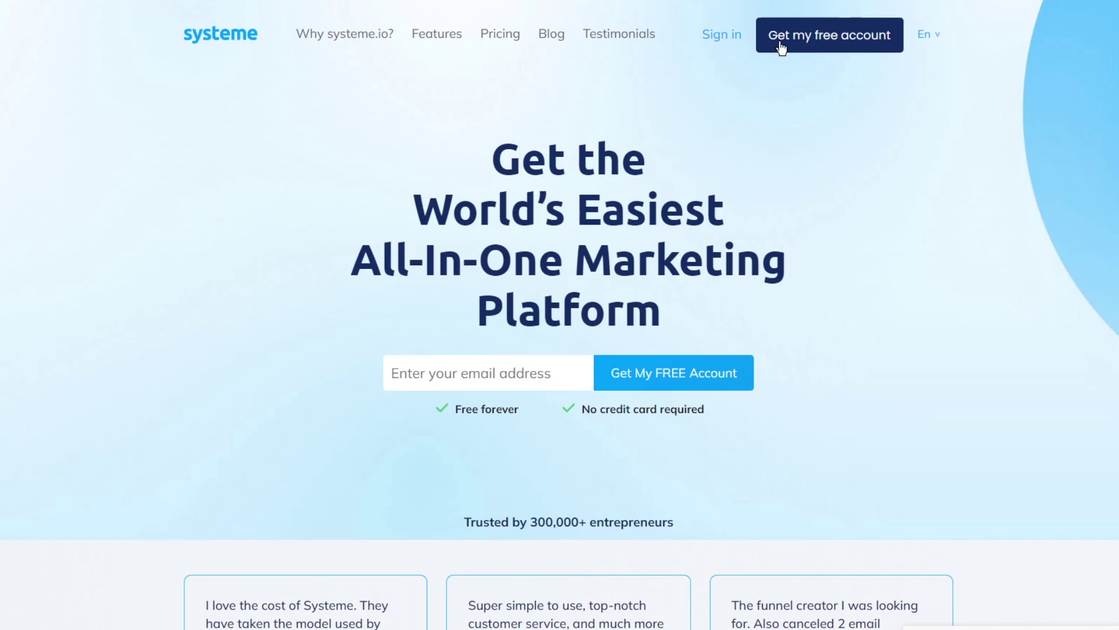
click(835, 36)
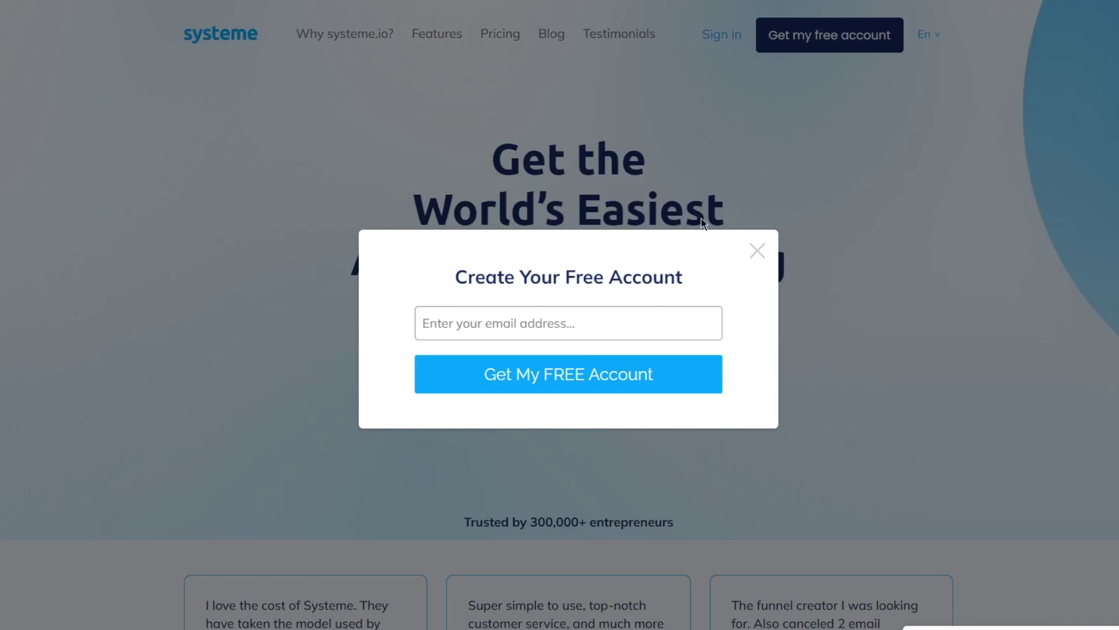
click(600, 333)
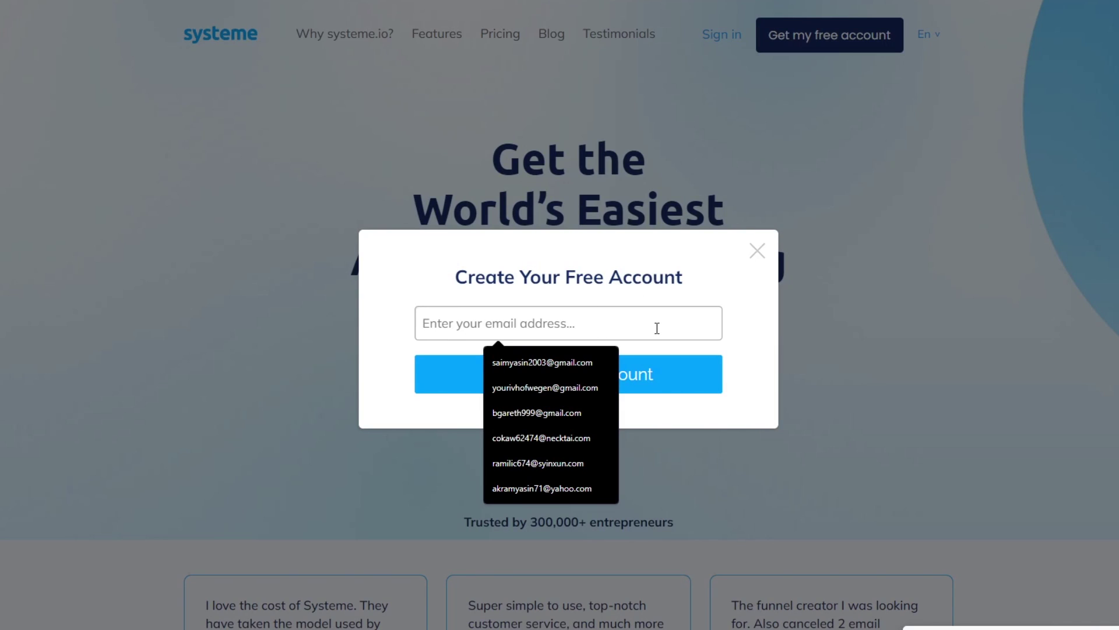
click(756, 251)
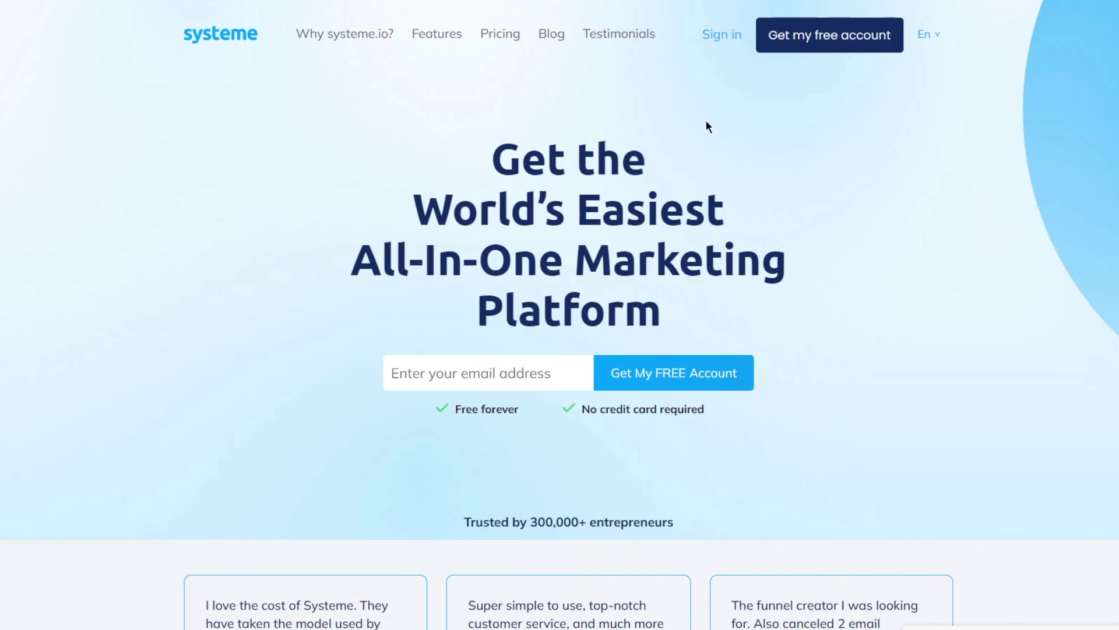
Sign in to the existing systeme.io account and open the comparison of upgrade plans.
click(708, 42)
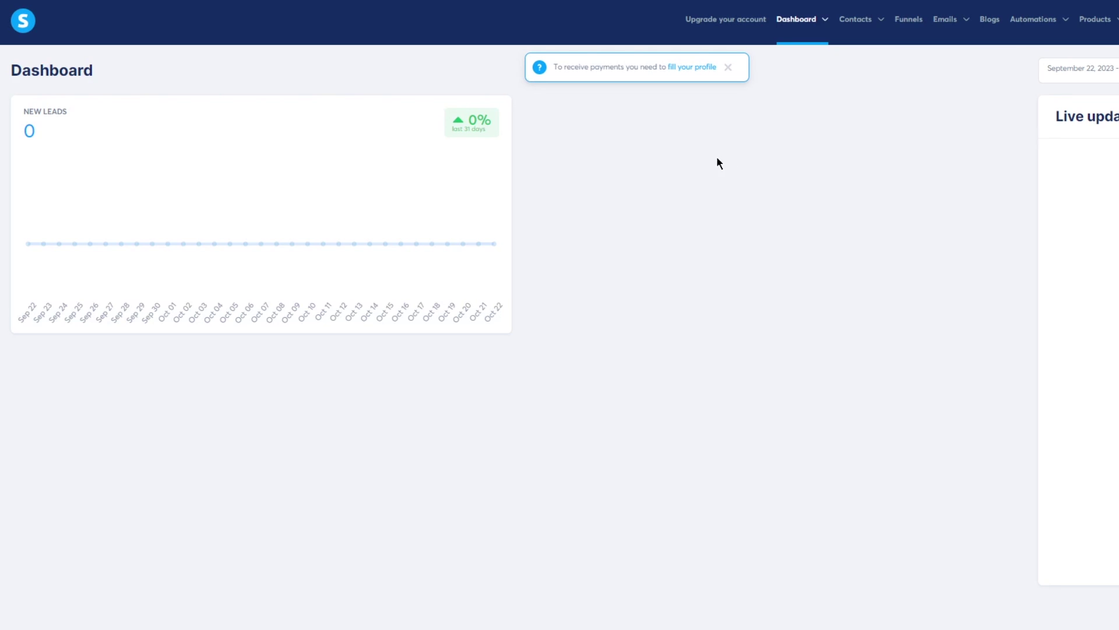
mouse_move(810, 18)
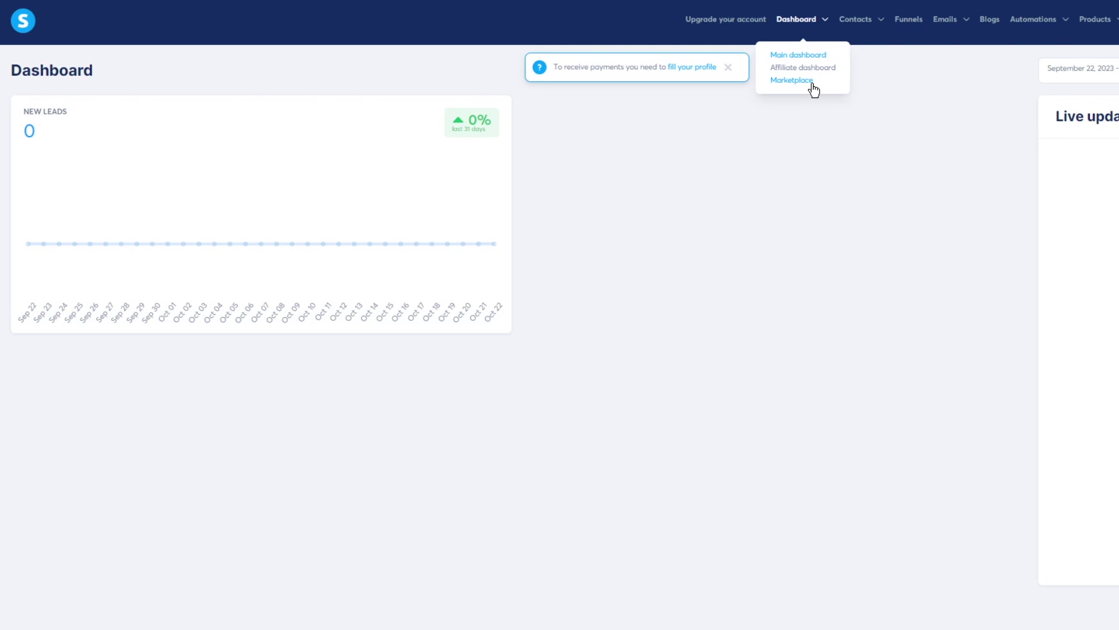
mouse_move(858, 25)
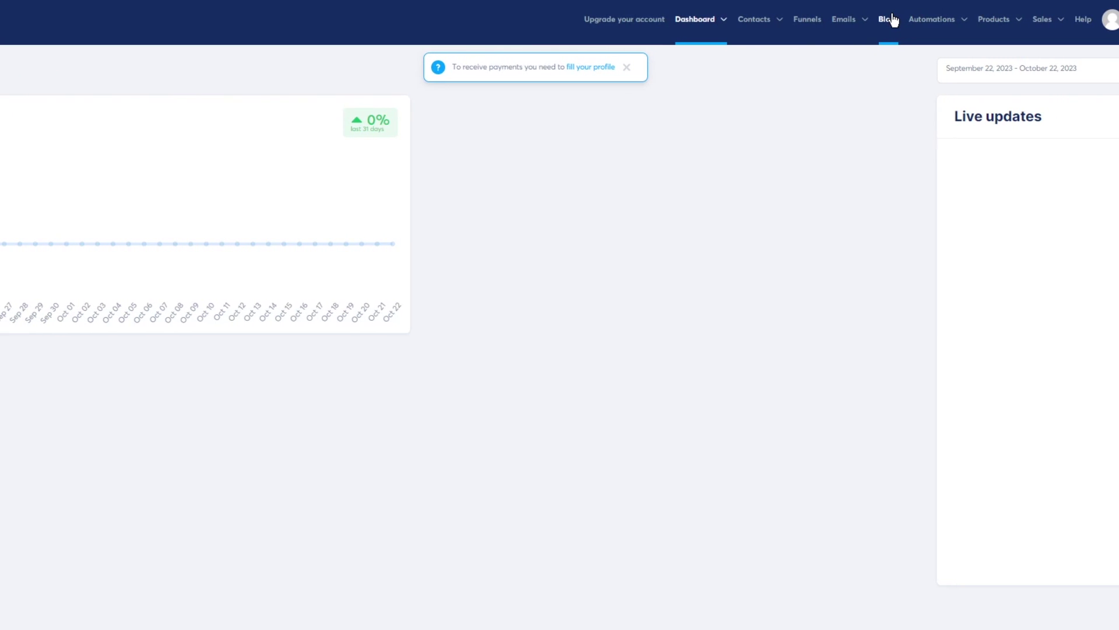
mouse_move(944, 25)
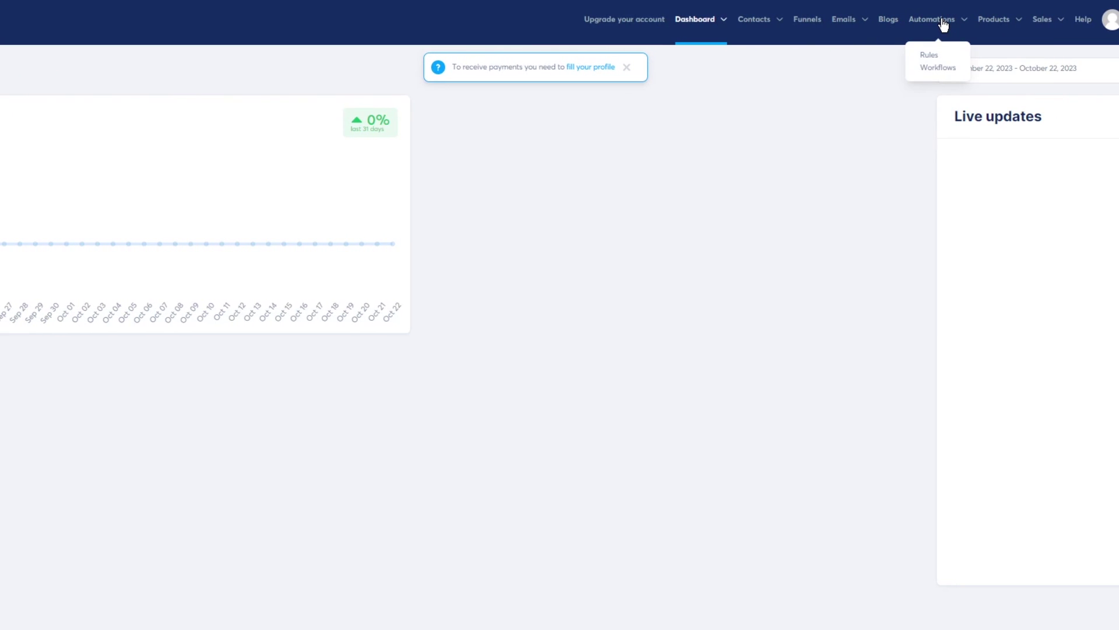
mouse_move(997, 26)
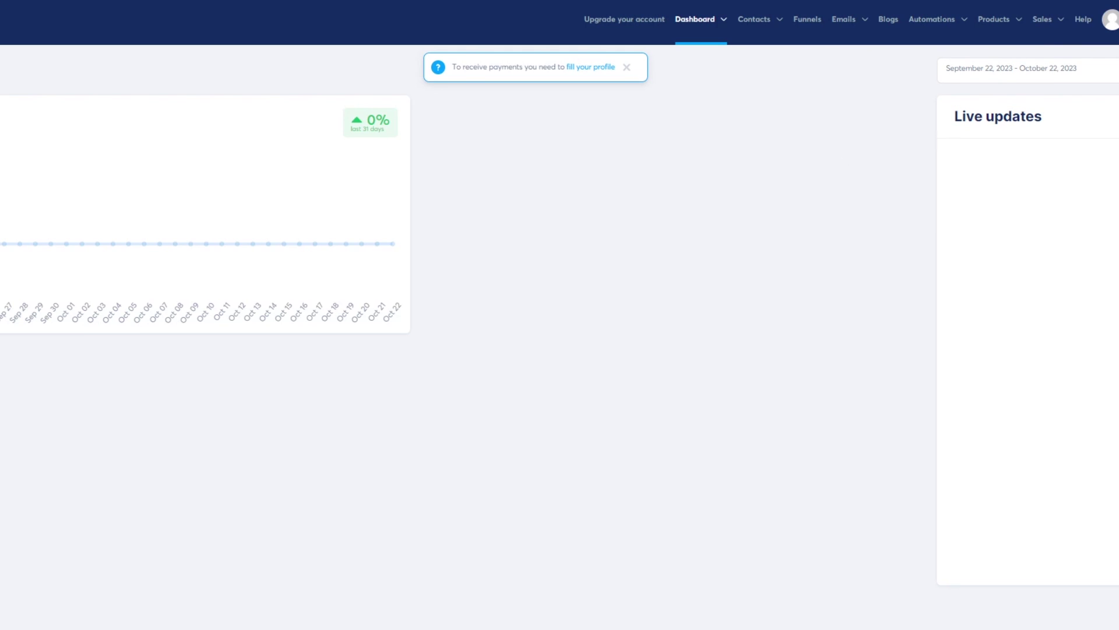
mouse_move(843, 19)
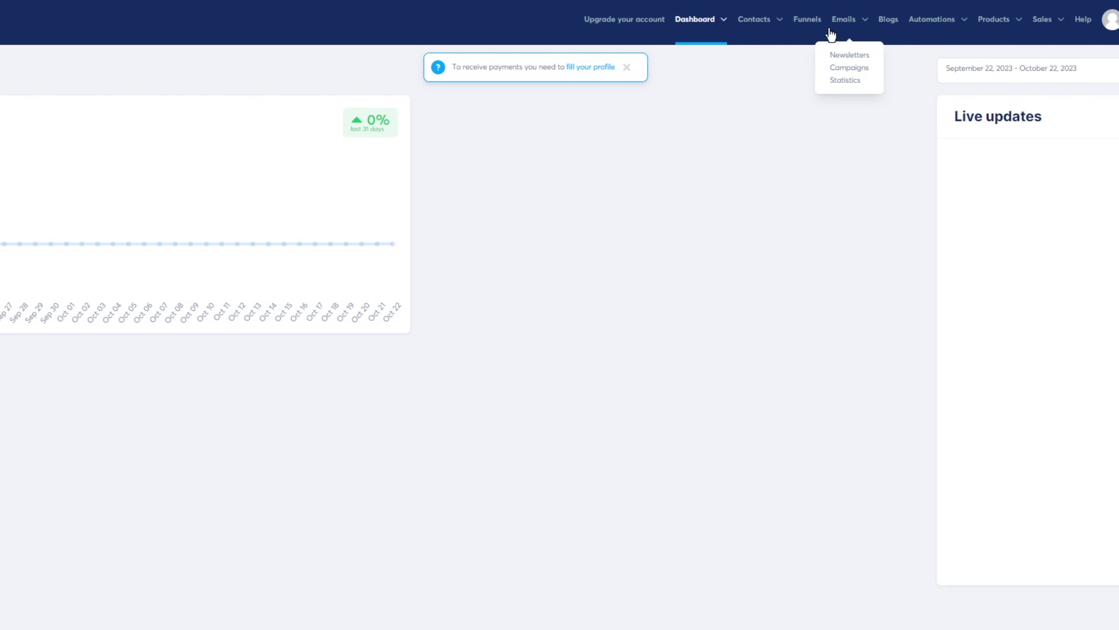
click(626, 21)
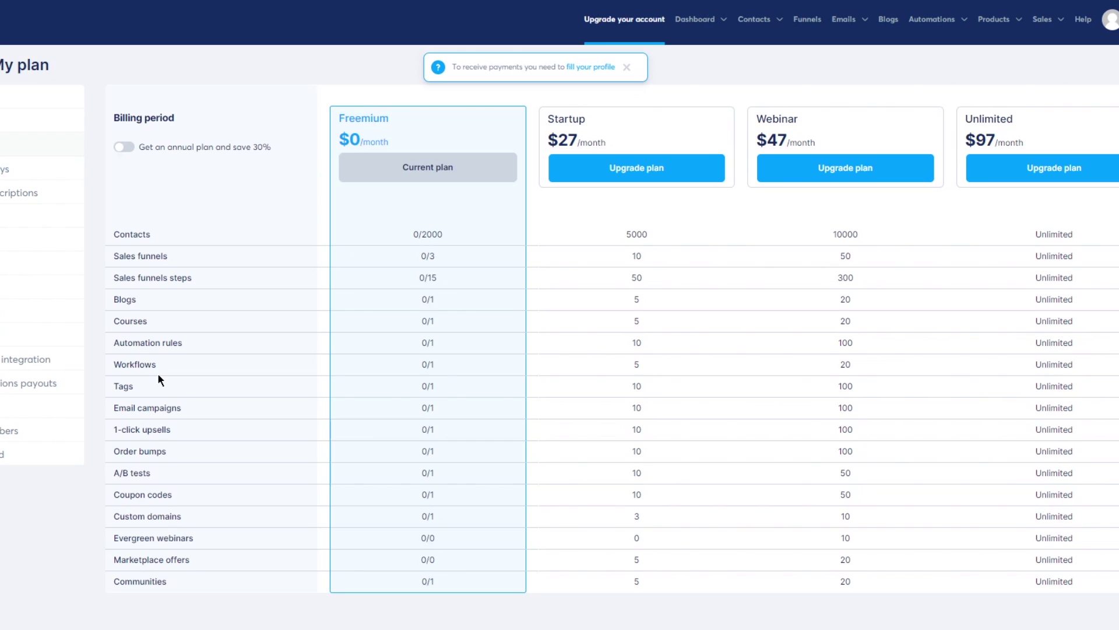
Open the email campaigns list and dismiss the notice about filling in the profile.
mouse_move(845, 32)
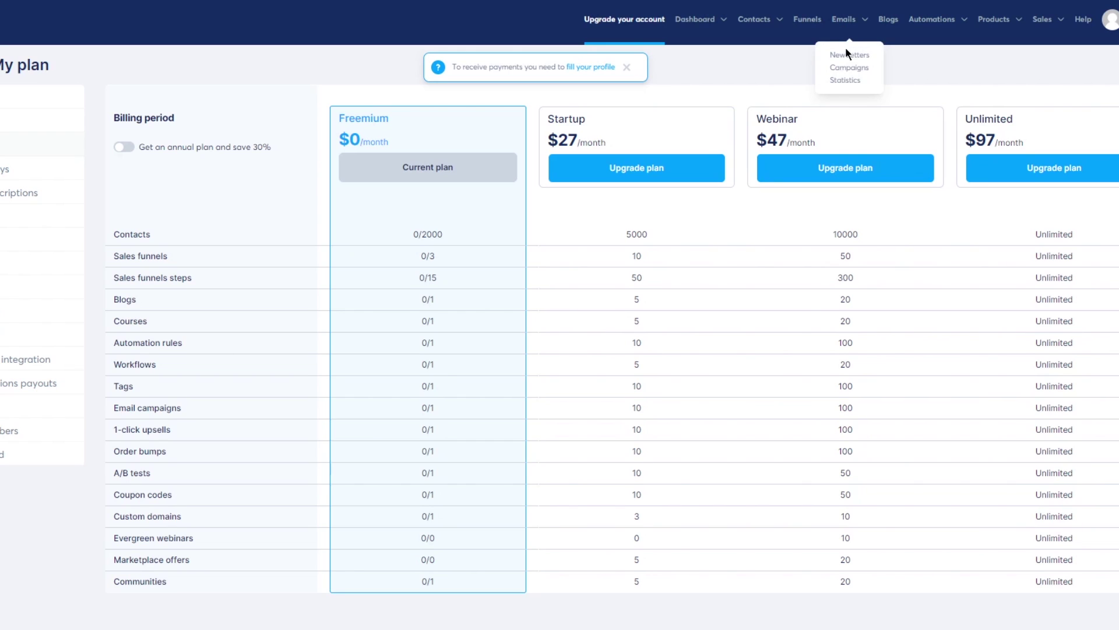
click(848, 68)
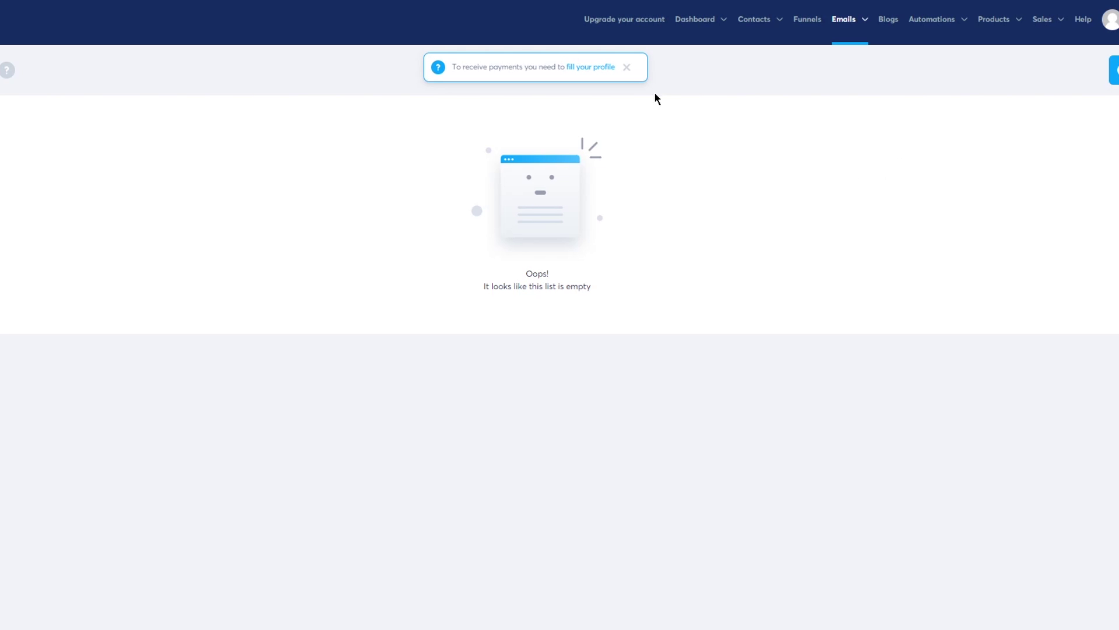
click(626, 69)
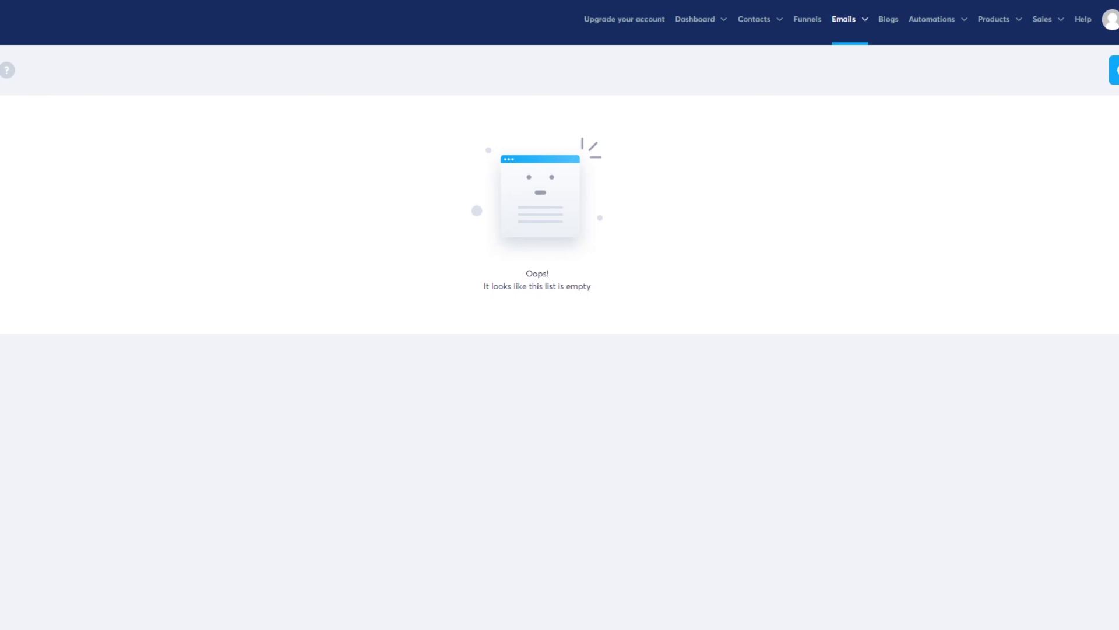
Create an email campaign named "test" with the description "this is my first campaign test".
click(1114, 70)
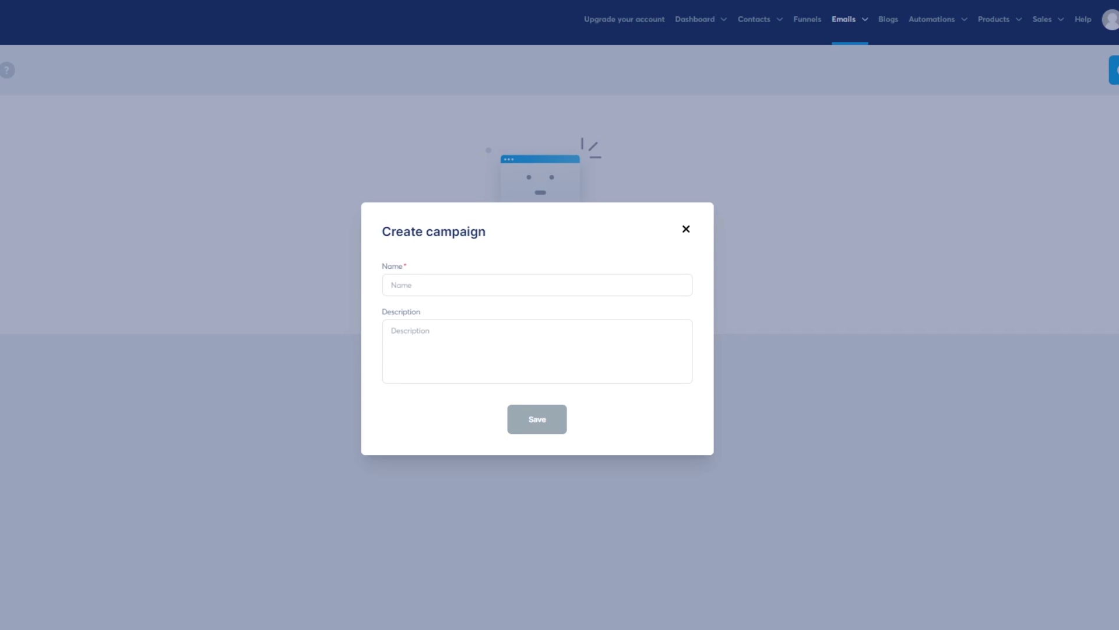
click(527, 285)
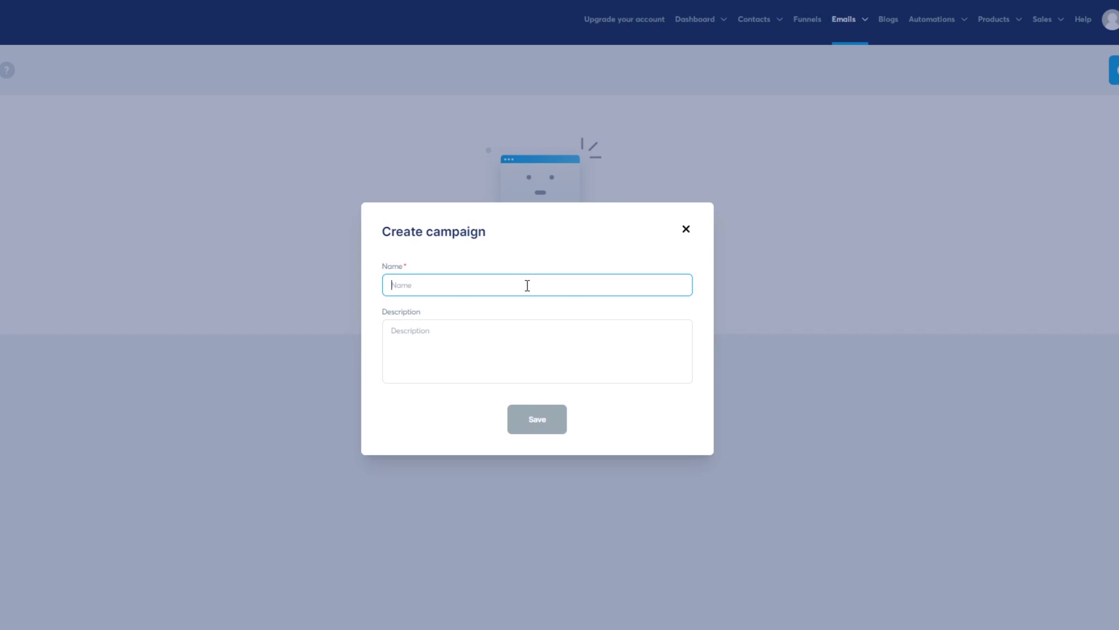
text(test)
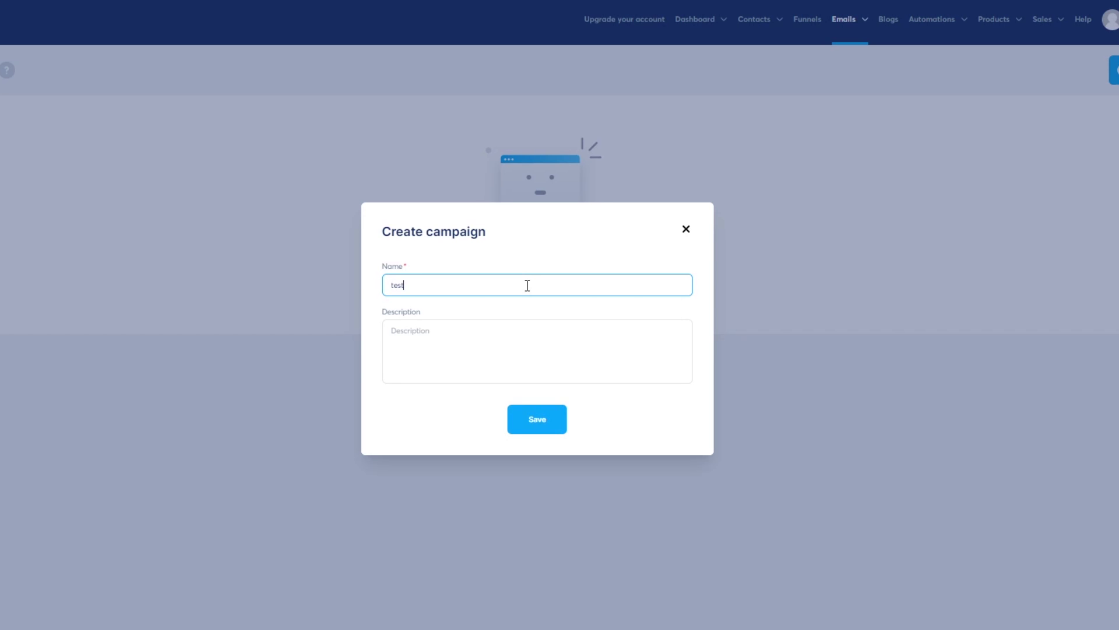
click(498, 328)
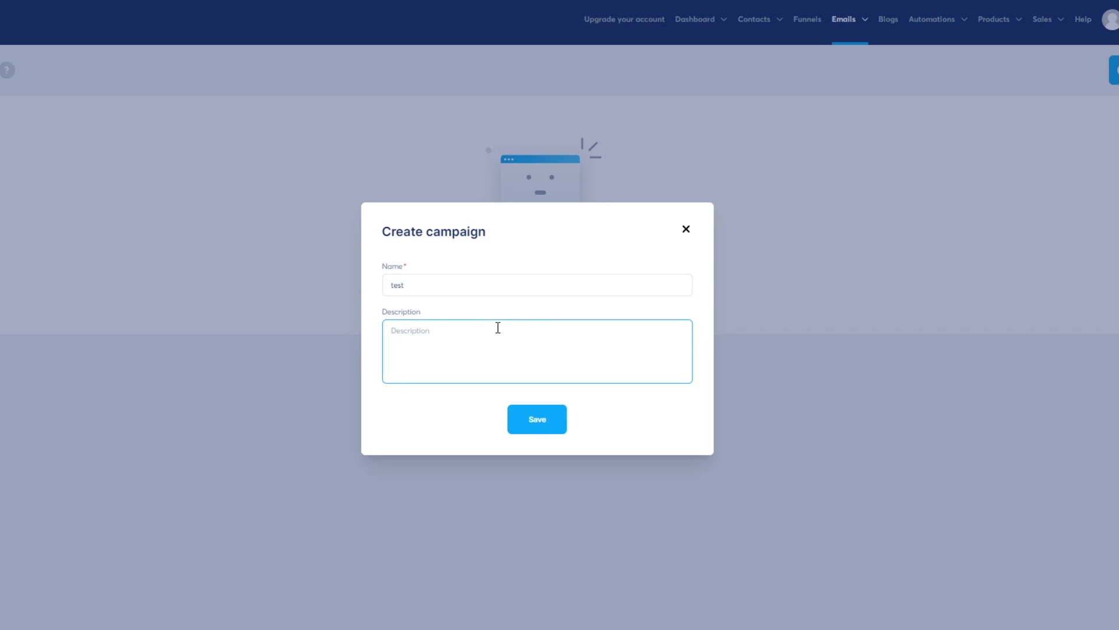
text(this is my first campaign test)
click(551, 417)
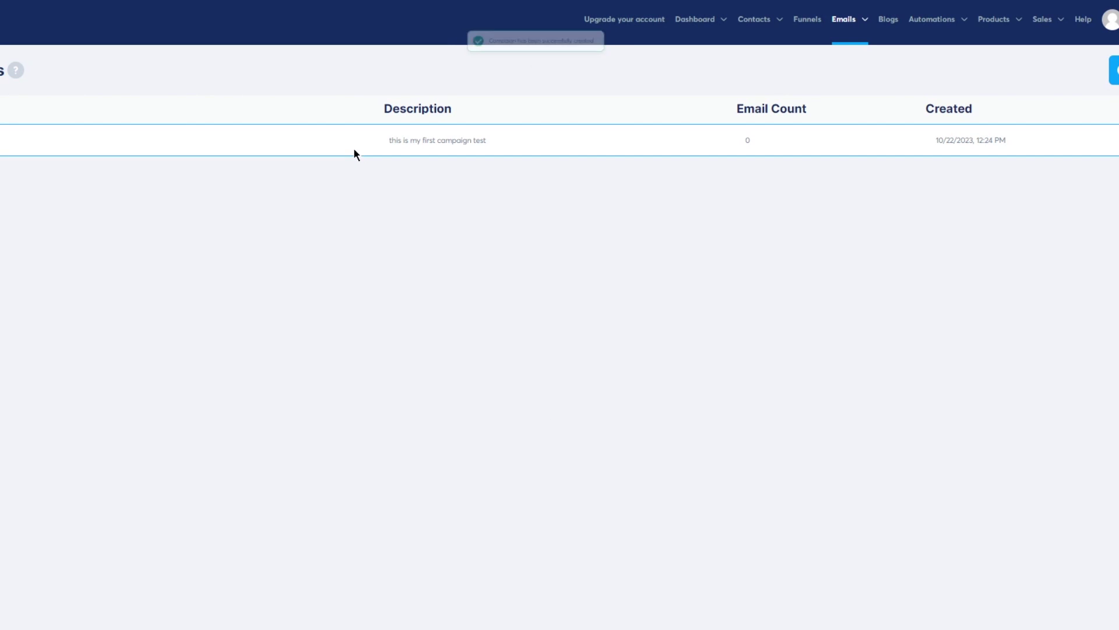
View the test campaign's email list and its editable details, and return to the campaigns list without changing anything.
click(1117, 140)
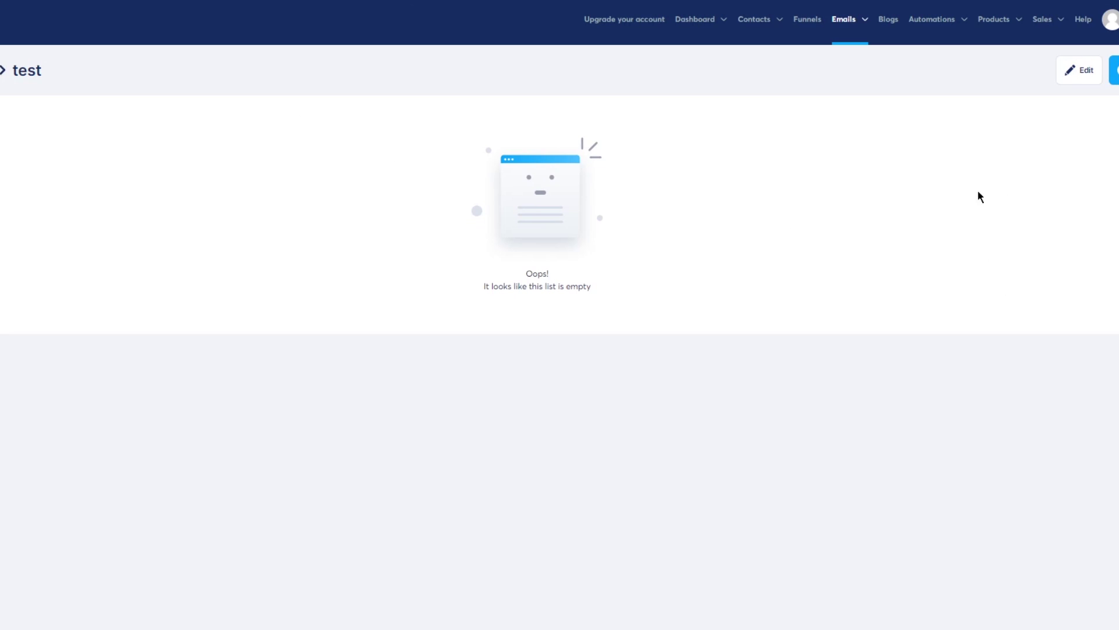
click(1088, 75)
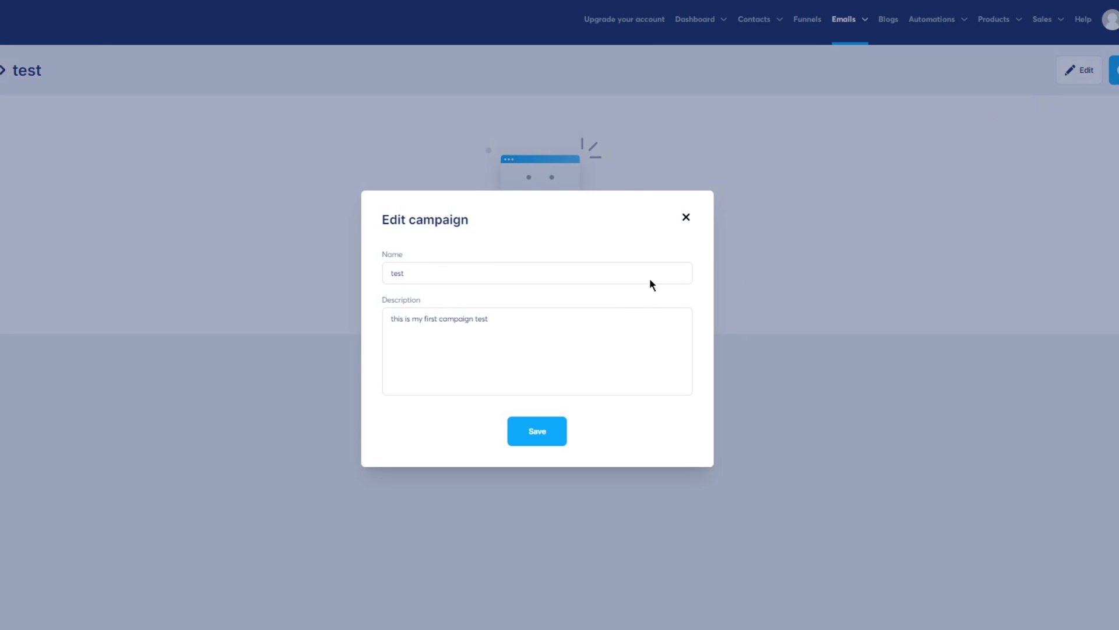
click(686, 218)
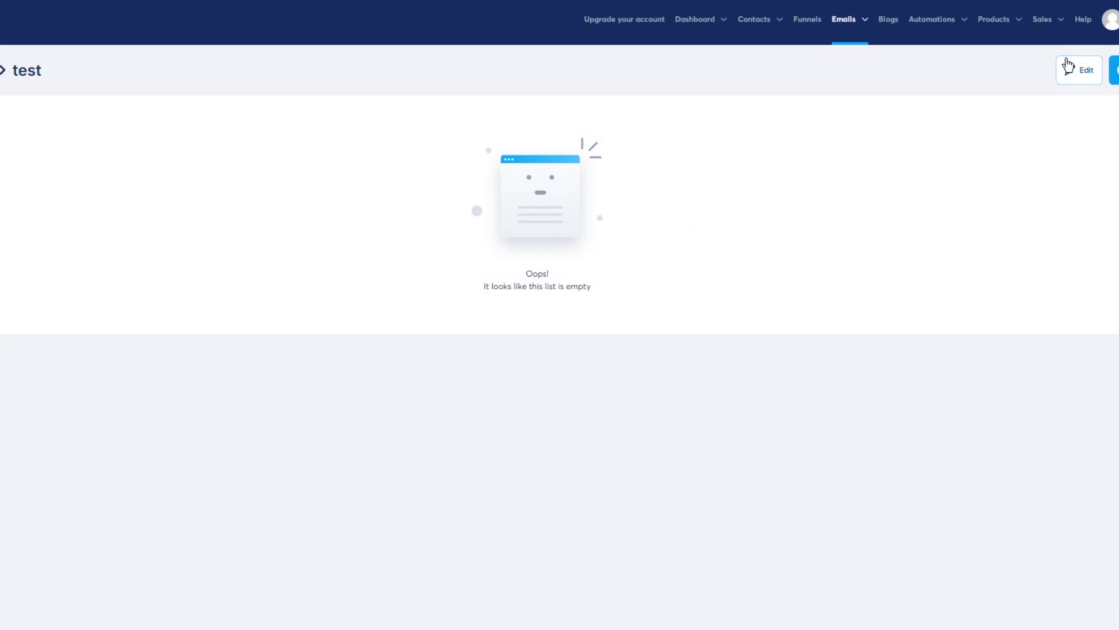
mouse_move(843, 31)
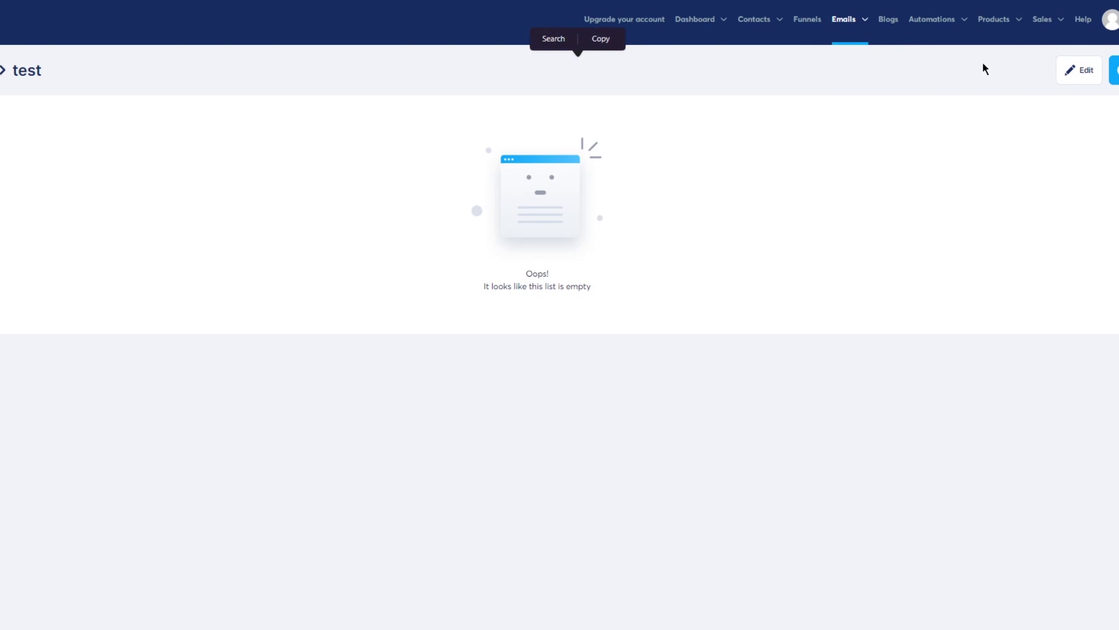
click(1, 73)
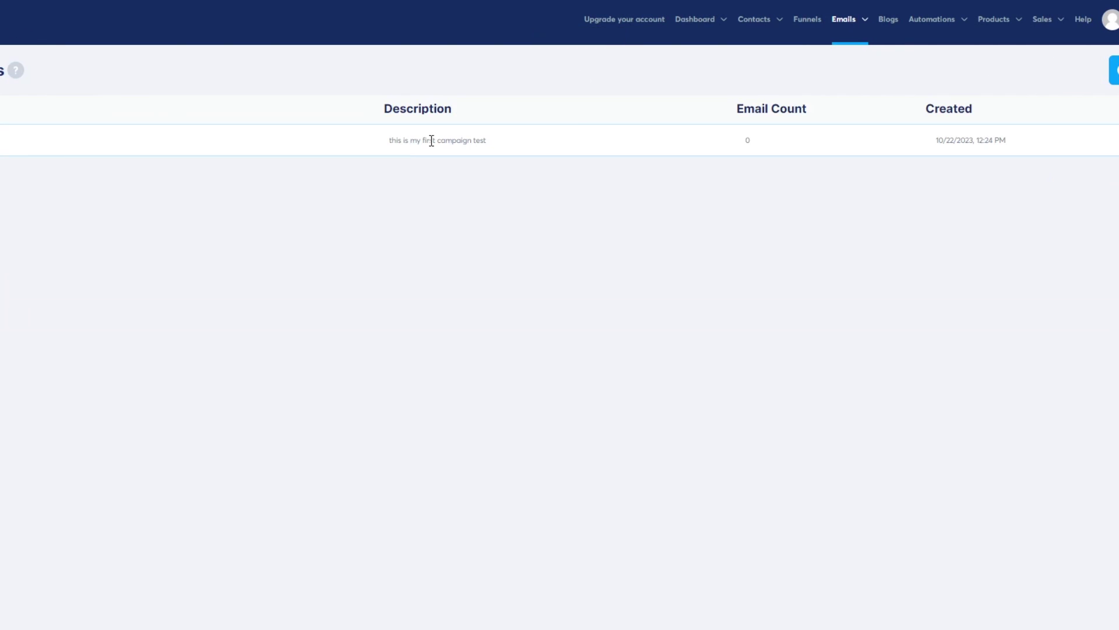
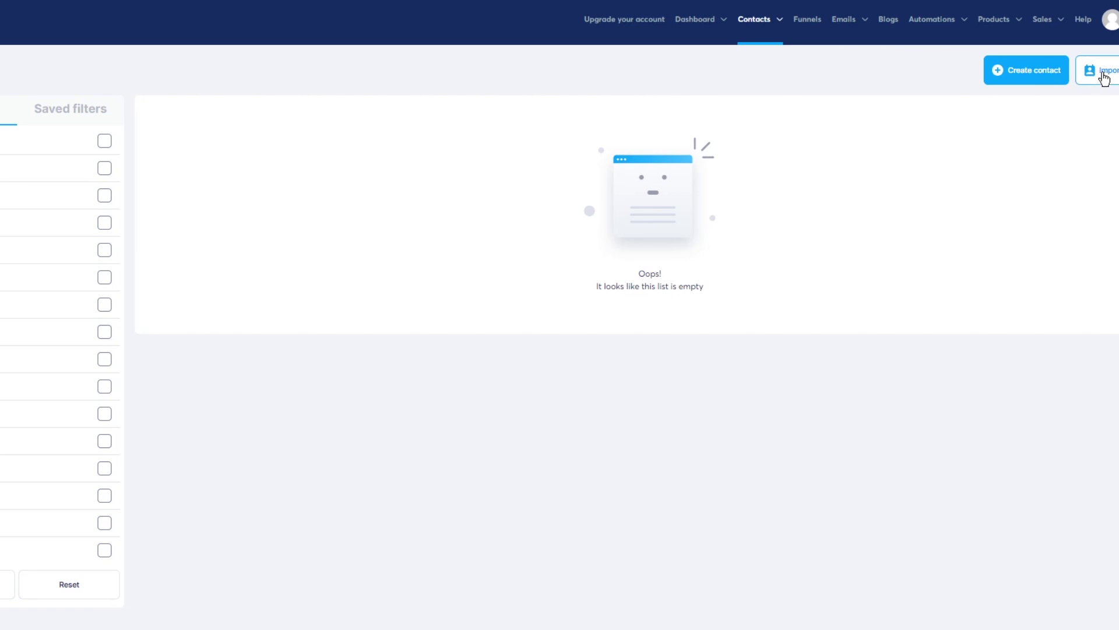
Go to the contacts list and open the page for importing contacts from a CSV file.
click(1043, 70)
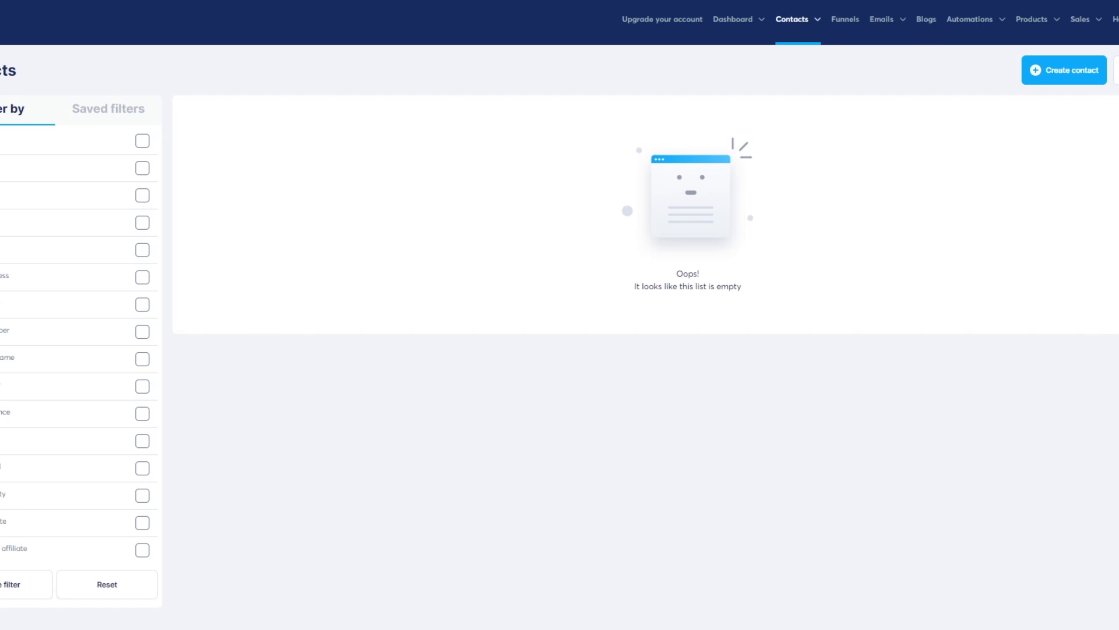
click(1116, 70)
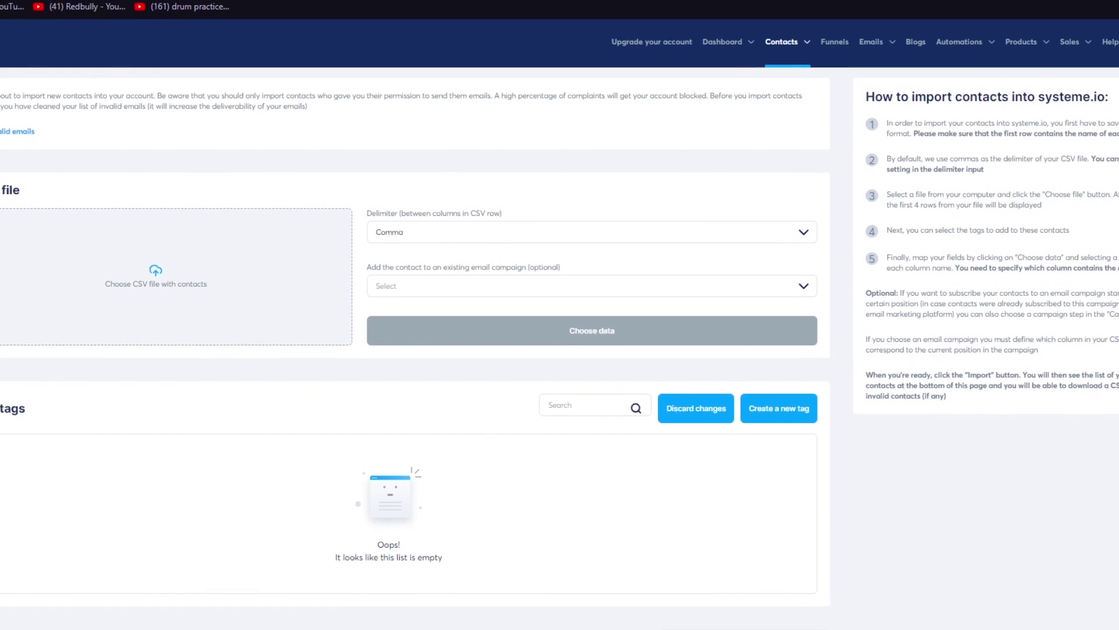
Search Google for "csv file" in a new browser tab and view the nodegoat spreadsheet example among the images.
key(ctrl+t)
text(csv file)
key(Return)
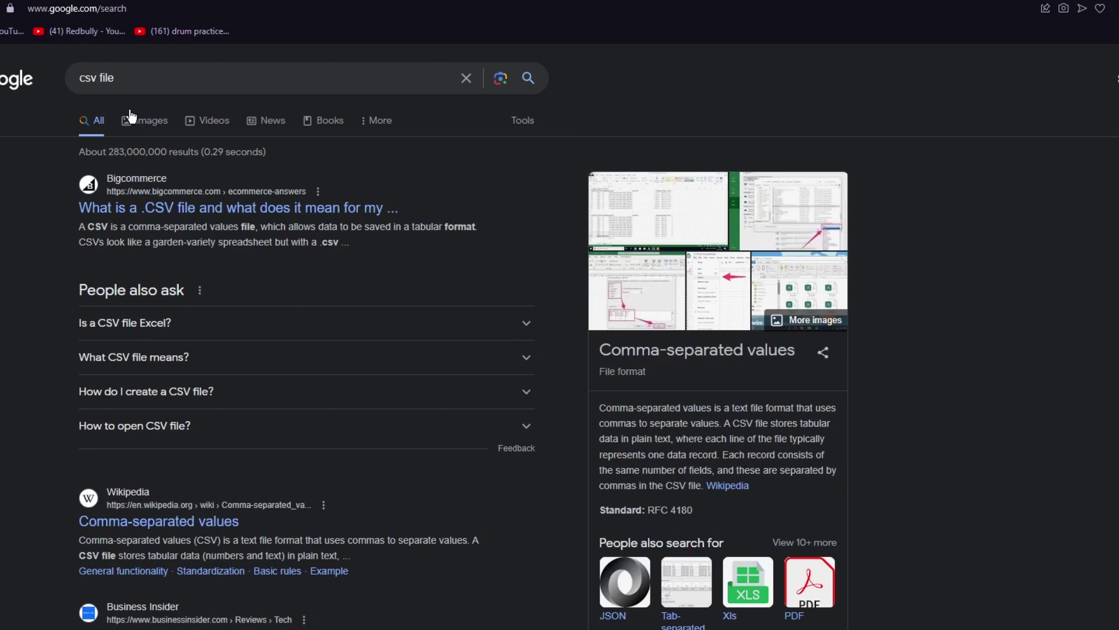
click(131, 117)
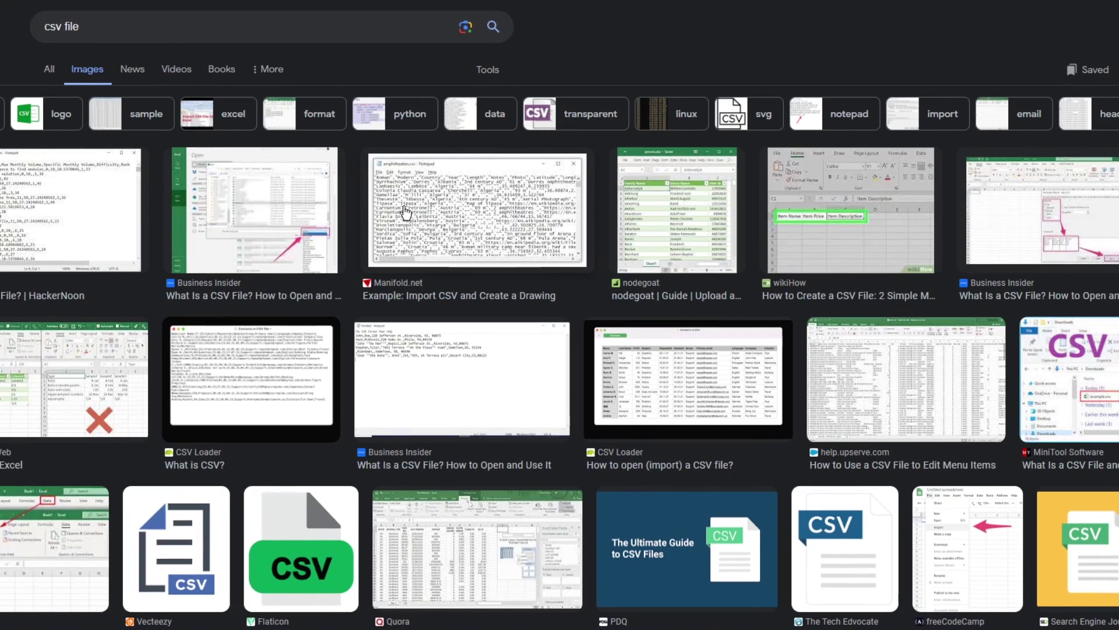
click(670, 198)
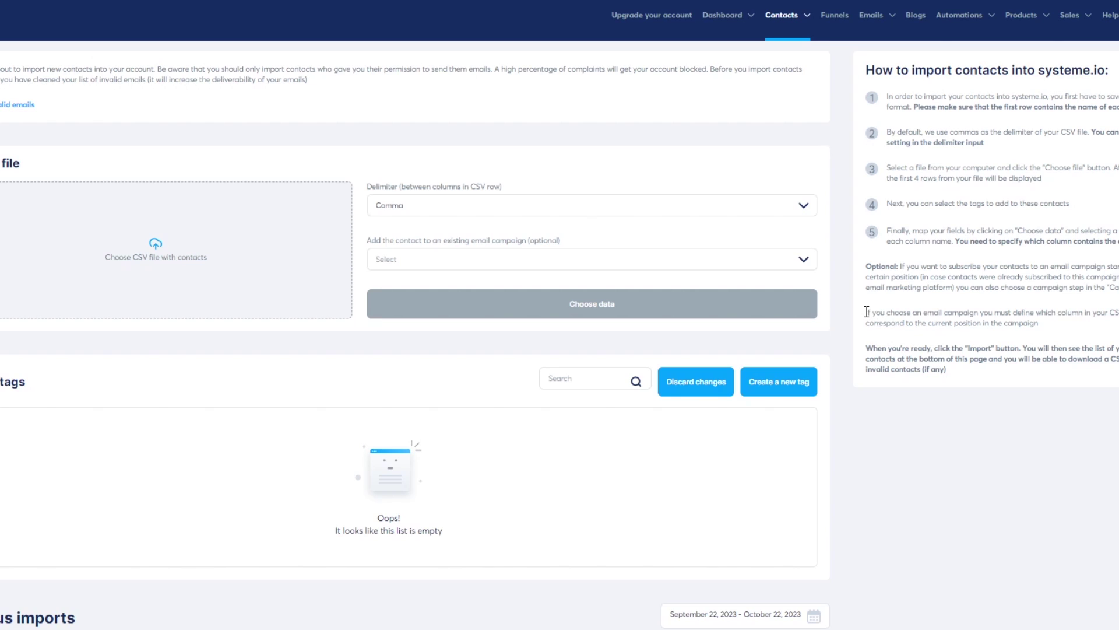
Go to the newsletters list and start creating a new newsletter.
mouse_move(867, 19)
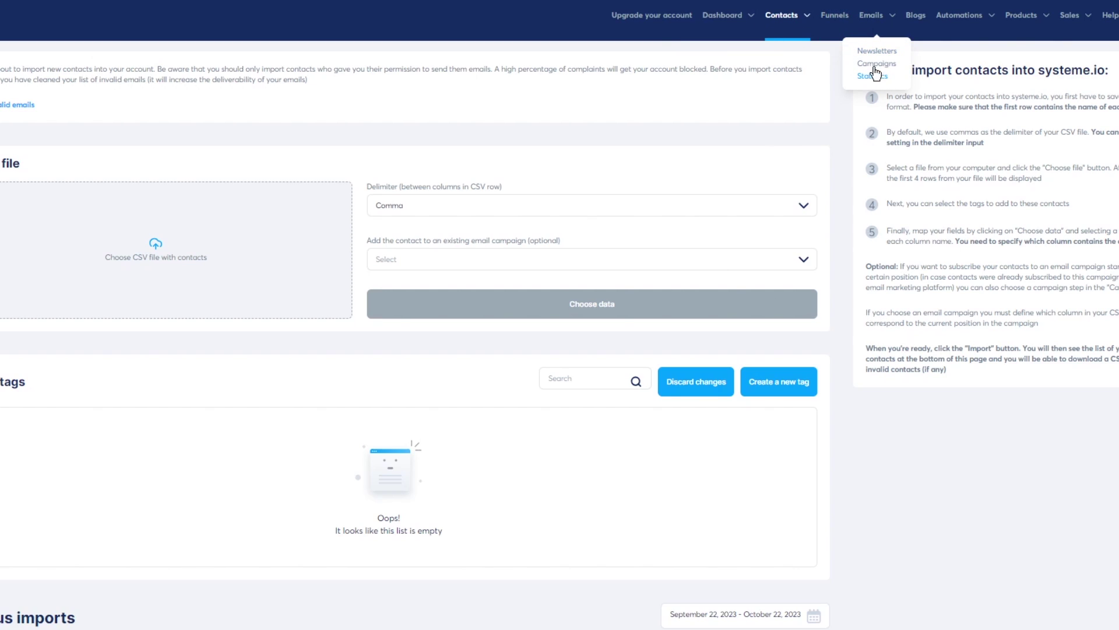
click(866, 52)
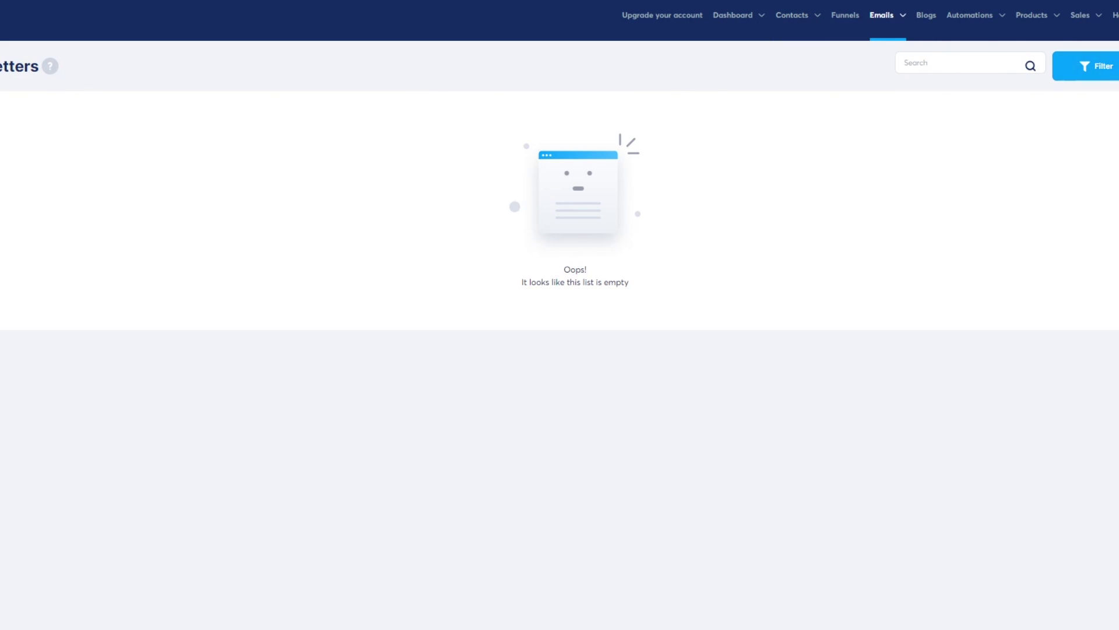
click(1117, 66)
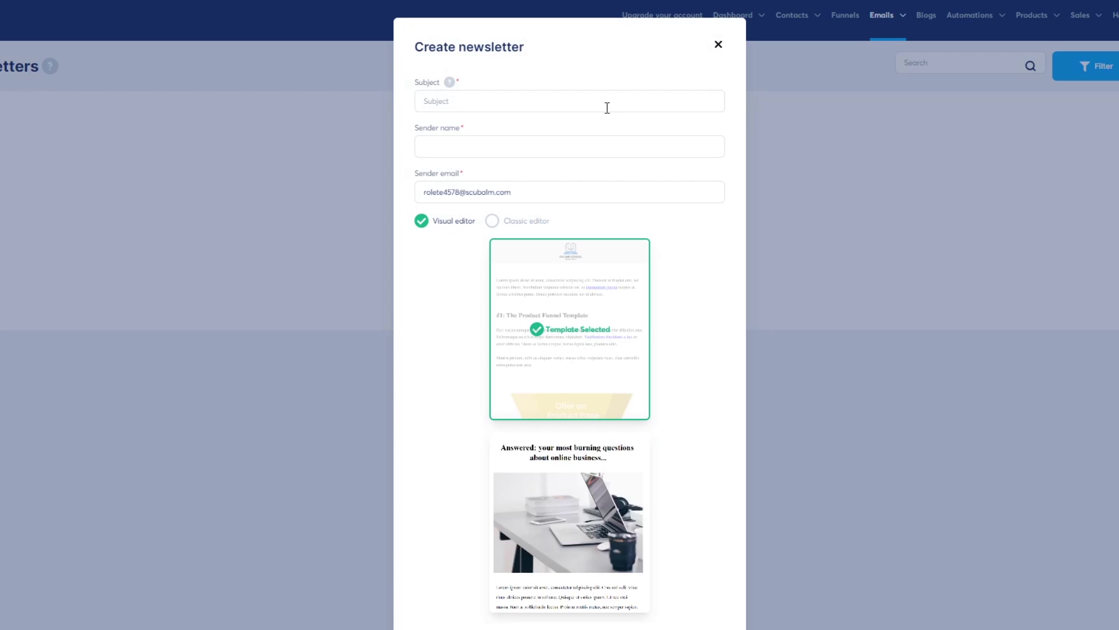
Set the newsletter's subject to "nike air jordan elite" and fill in the sender's name.
click(607, 108)
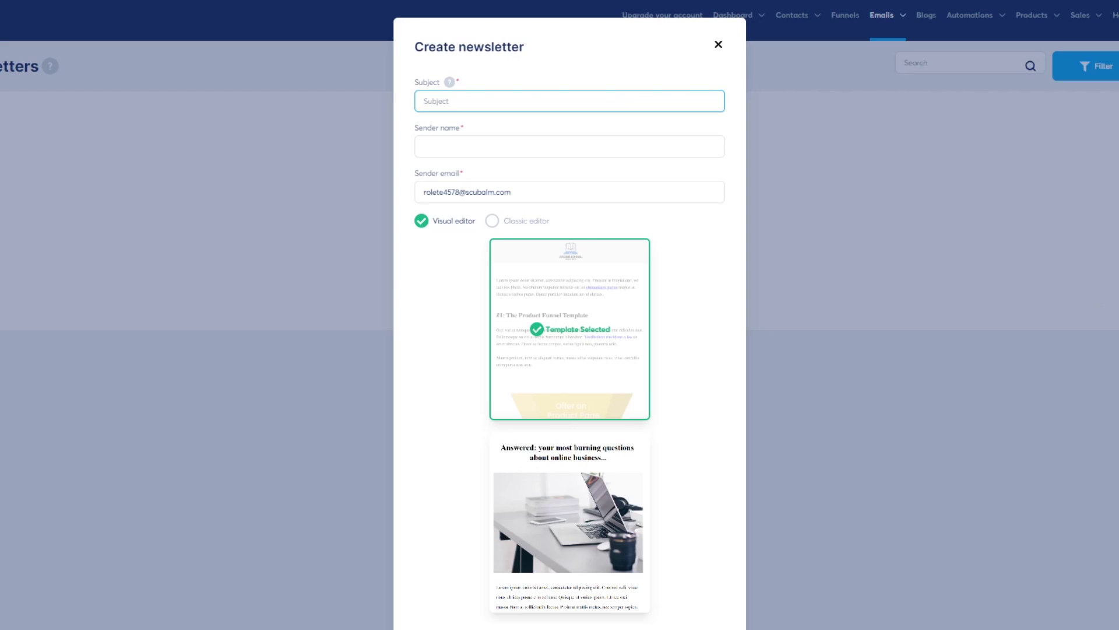
click(570, 100)
text(Shoe)
key(BackSpace)
key(BackSpace)
key(BackSpace)
key(BackSpace)
text(nike air jorda)
click(501, 147)
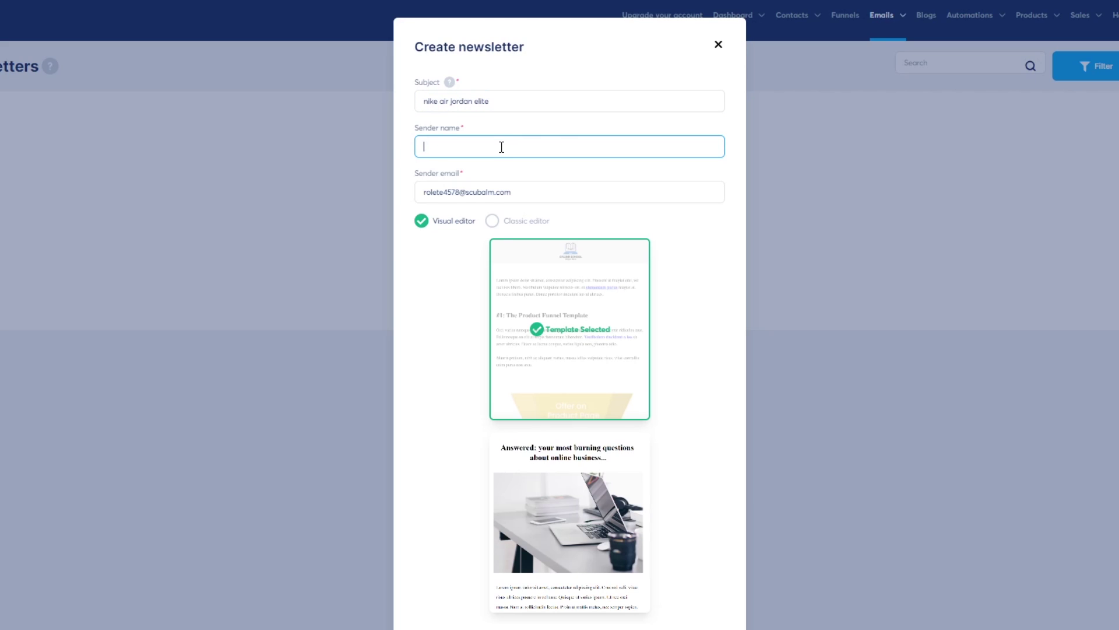
text(John)
scroll(737, 263, down, 1)
Switch the new newsletter to the classic editor and back to the visual editor.
click(495, 168)
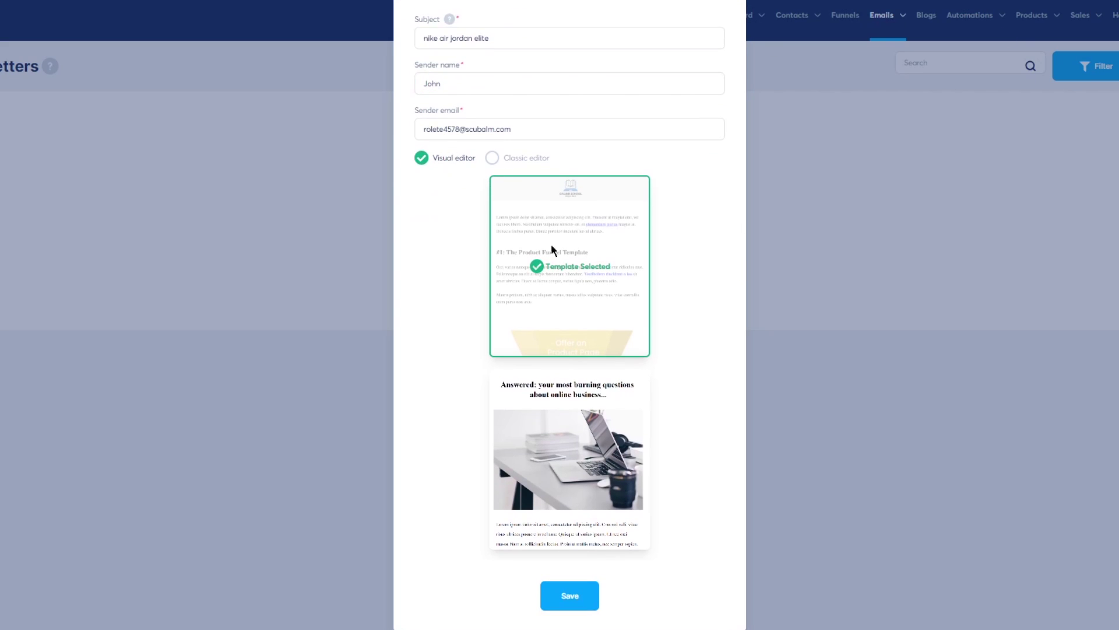
mouse_move(589, 390)
click(495, 156)
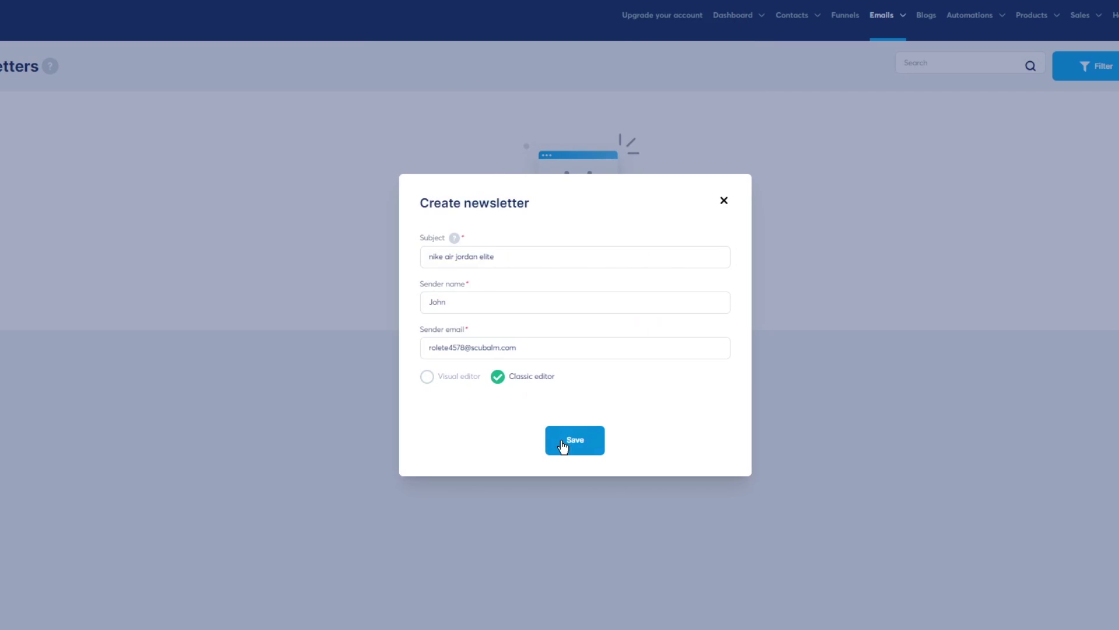
click(438, 377)
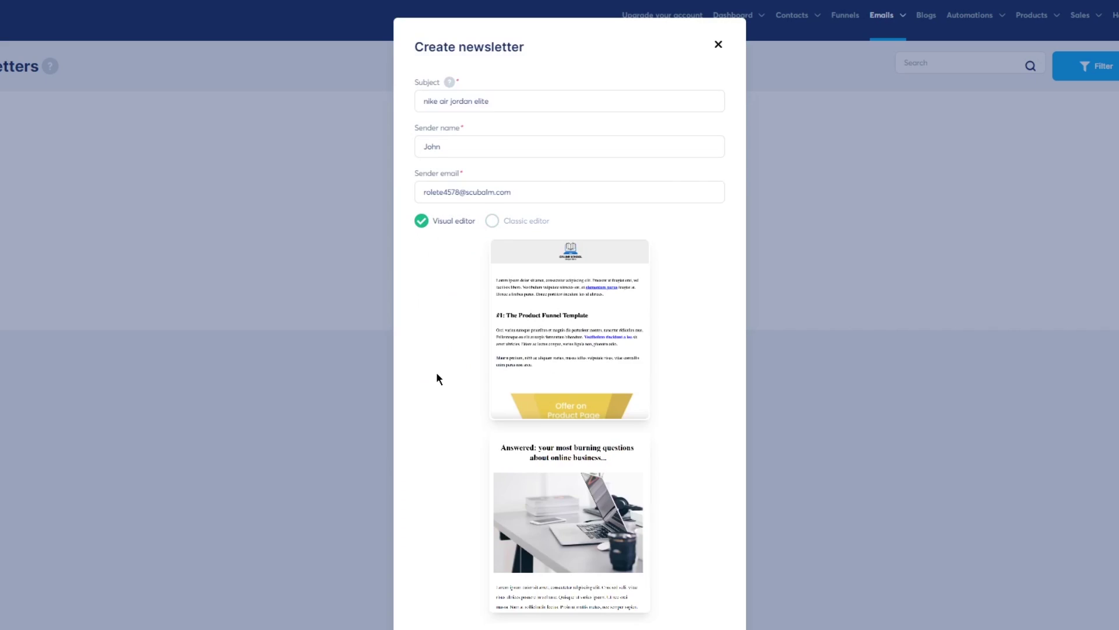
Choose the template "Answered: your most burning questions about online business..." and save the new newsletter.
scroll(554, 347, down, 1)
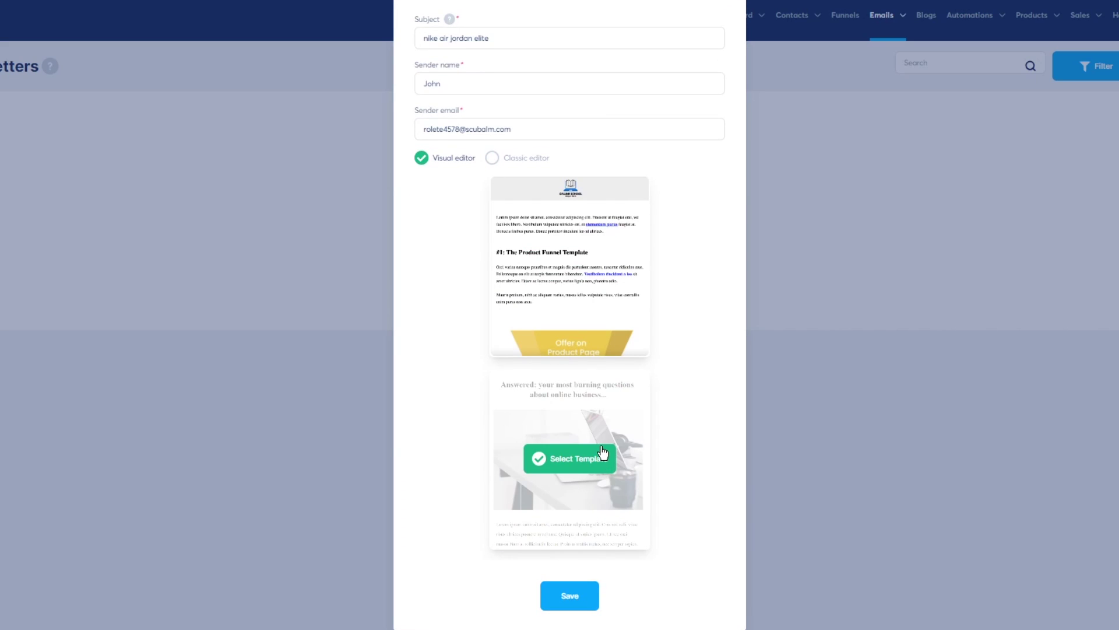
click(570, 266)
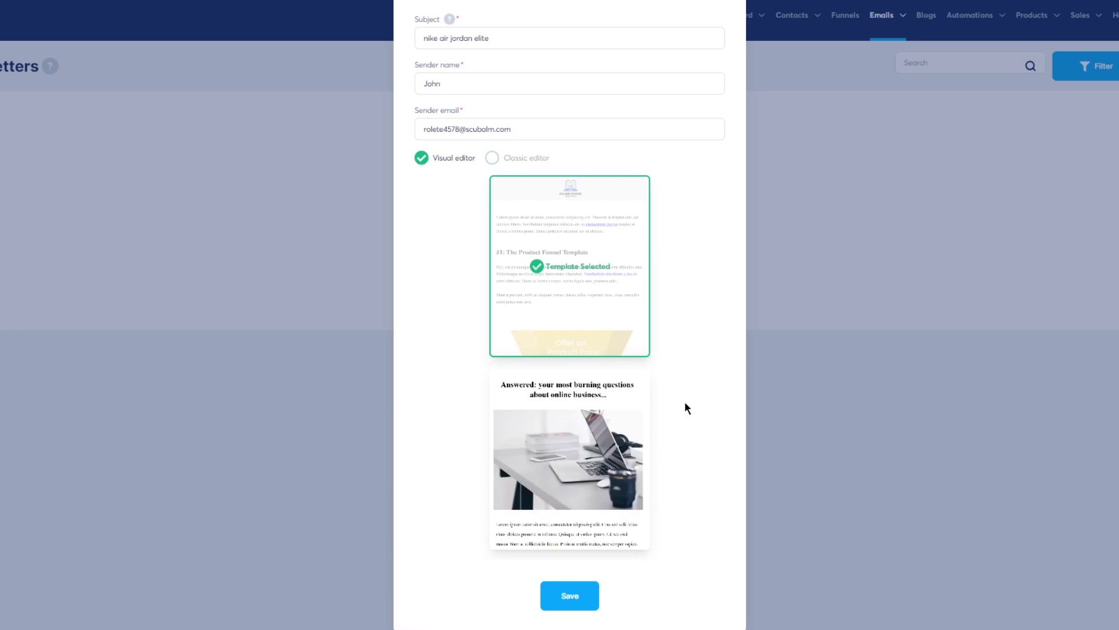
click(582, 467)
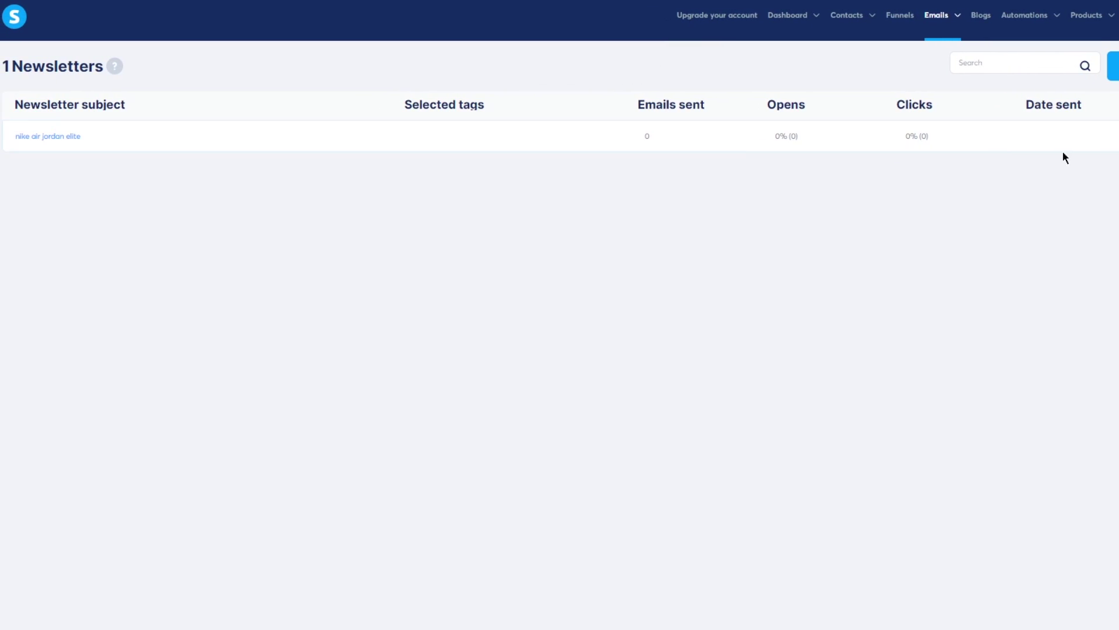
Open the "nike air jordan elite" newsletter, look through its body, and open the body in the visual email editor.
click(65, 137)
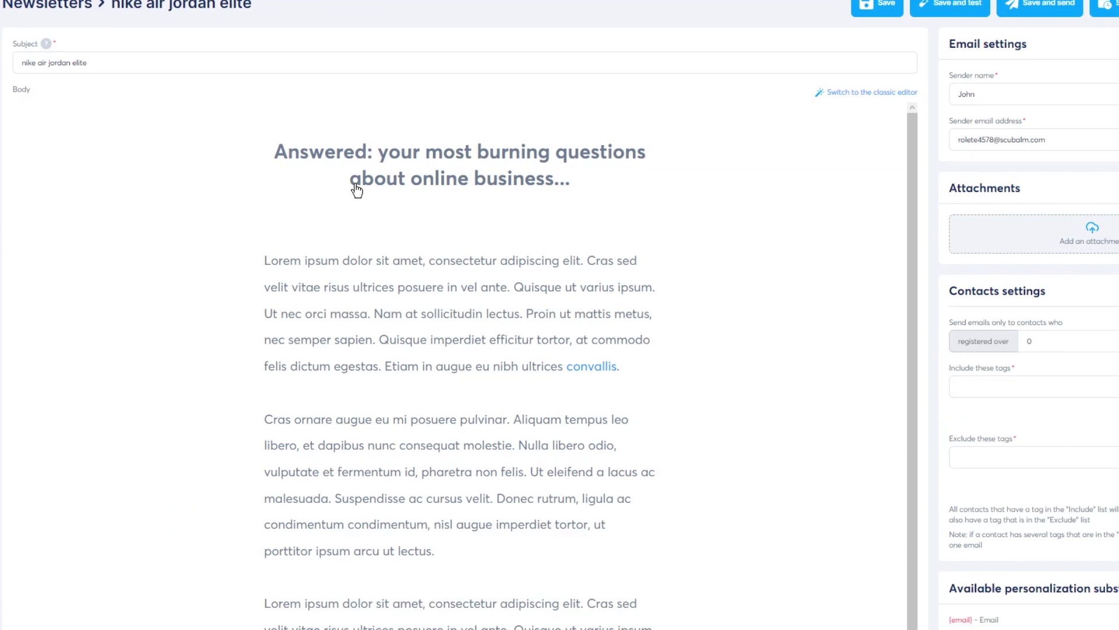
scroll(810, 197, down, 10)
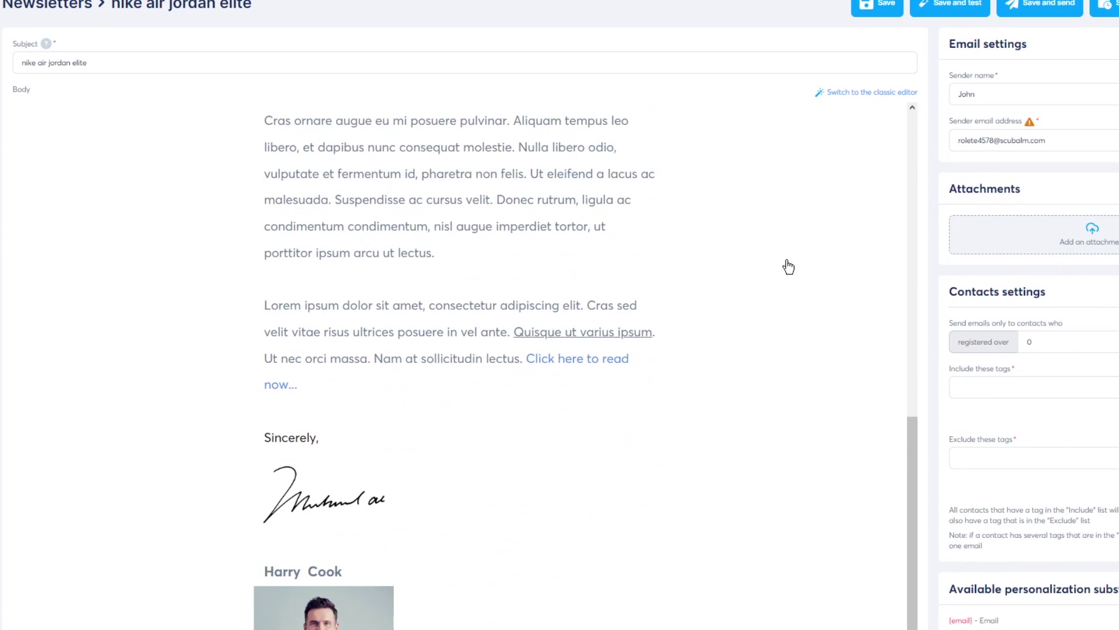
scroll(712, 299, down, 5)
scroll(641, 326, up, 10)
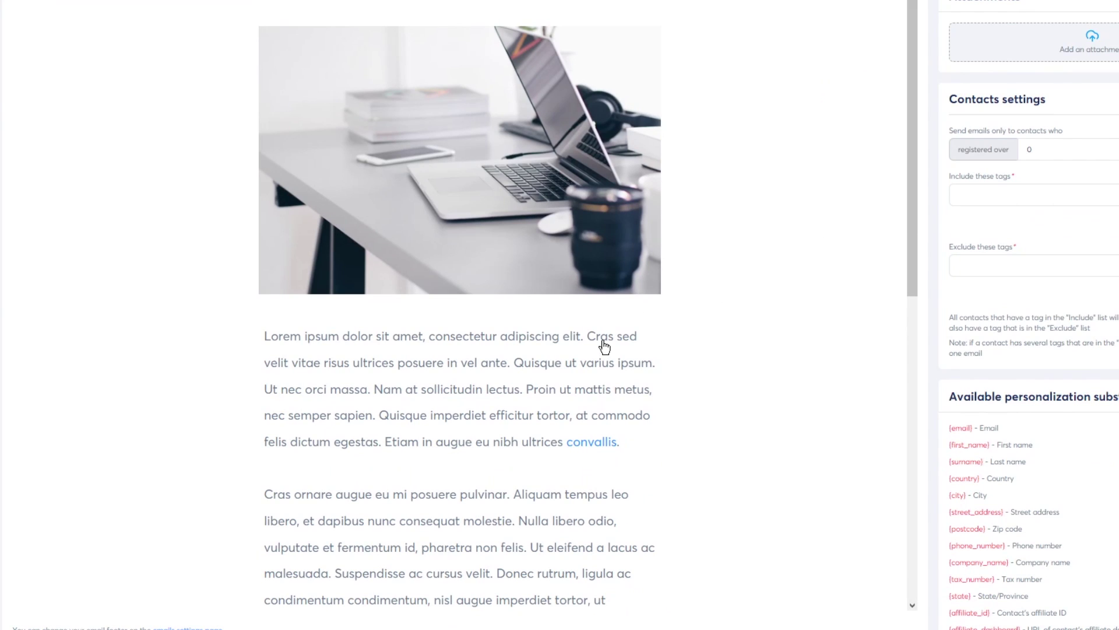
click(636, 343)
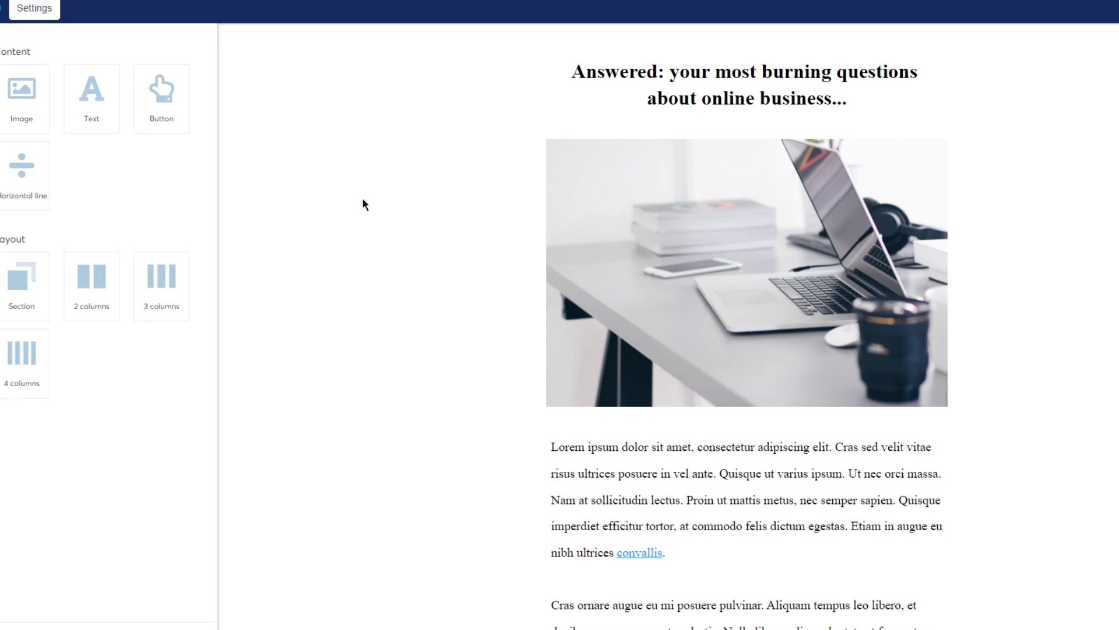
Replace the laptop photo in the email with the black Nike shoe picture by uploading and inserting the file "images (2)".
click(677, 214)
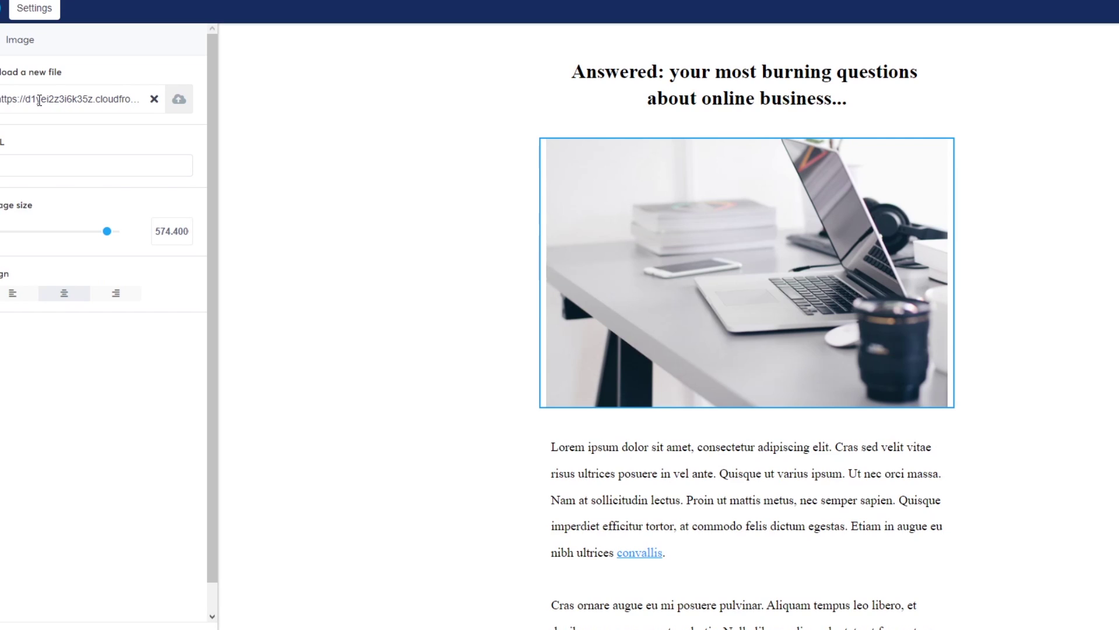
click(178, 100)
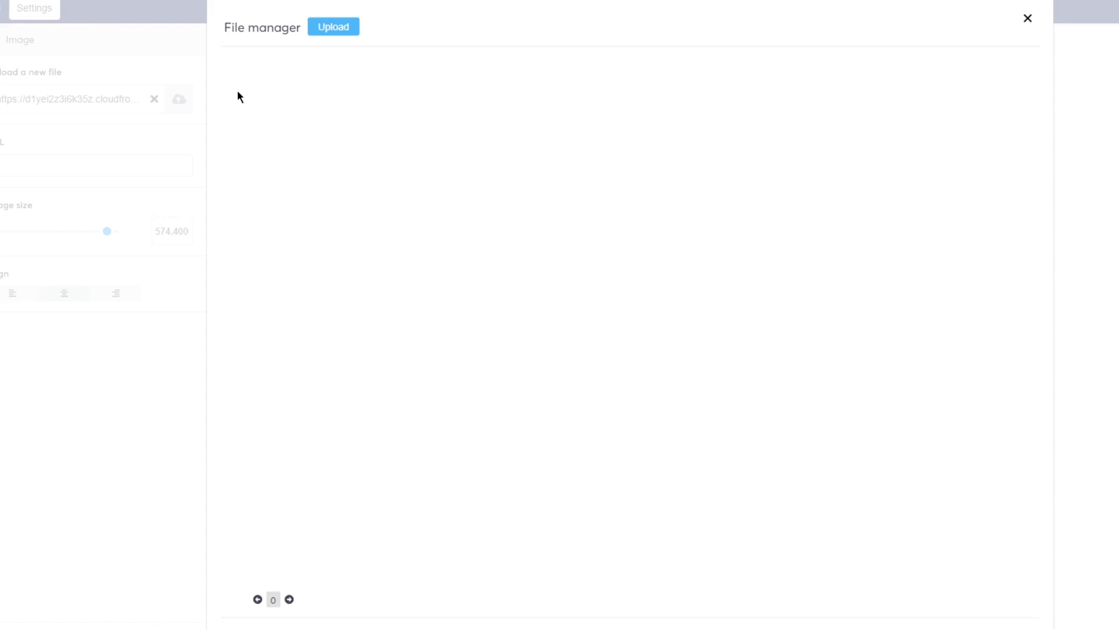
click(348, 27)
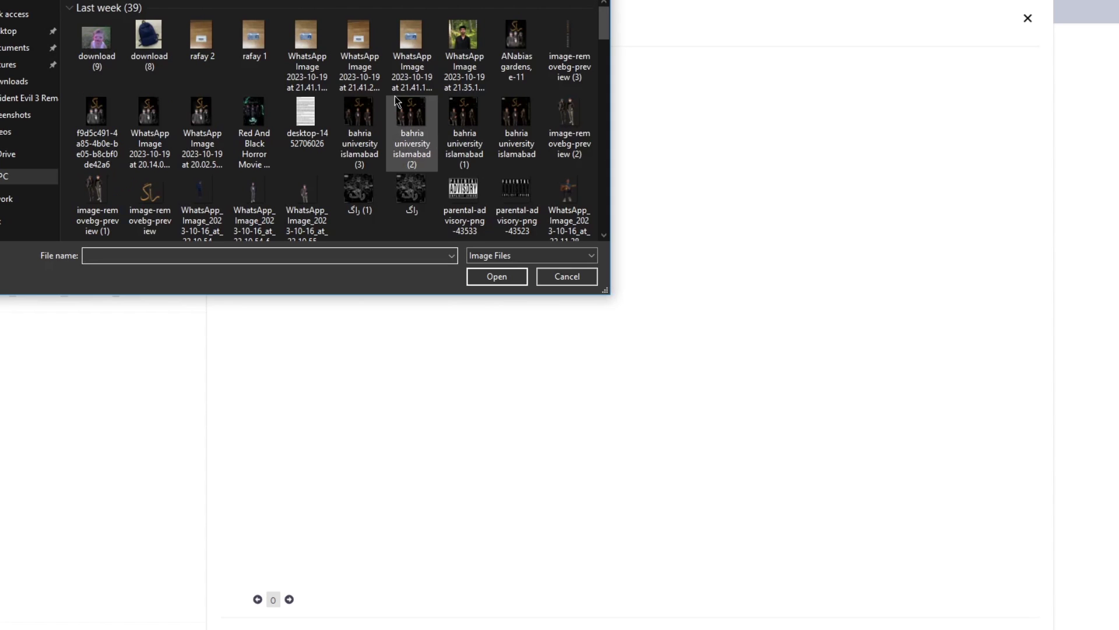
scroll(395, 98, down, 8)
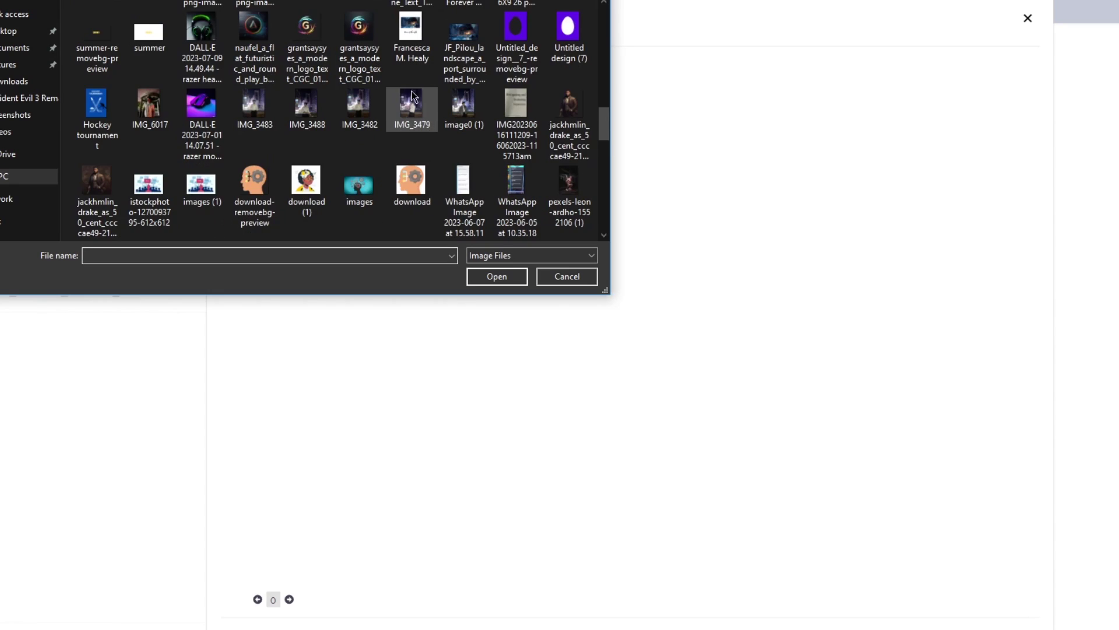
scroll(412, 94, up, 5)
scroll(527, 88, down, 3)
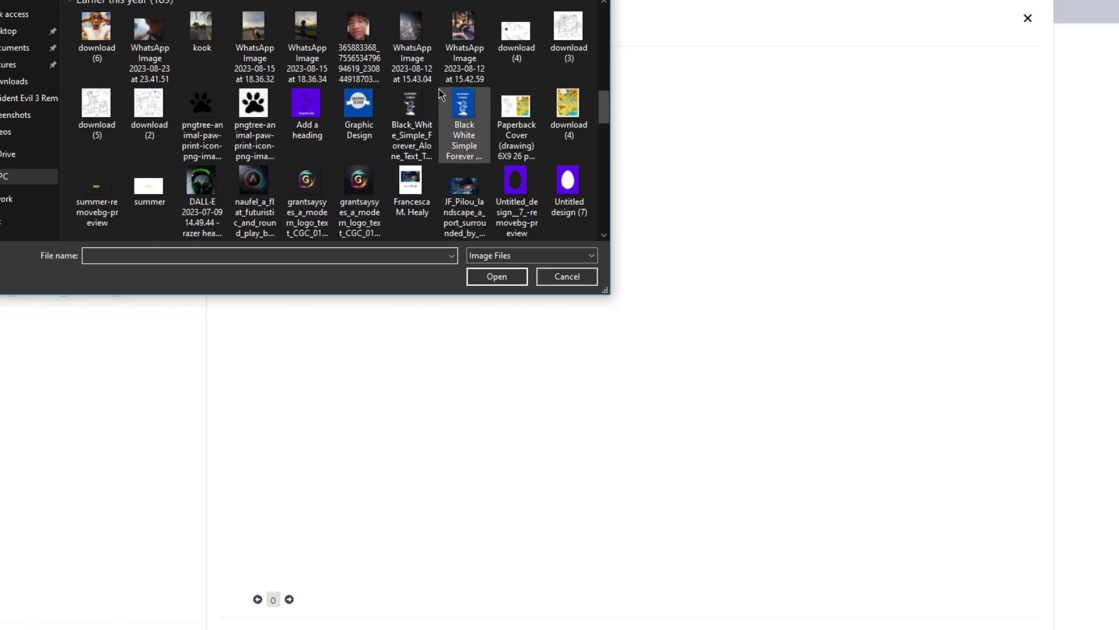
scroll(439, 89, up, 10)
scroll(439, 89, down, 6)
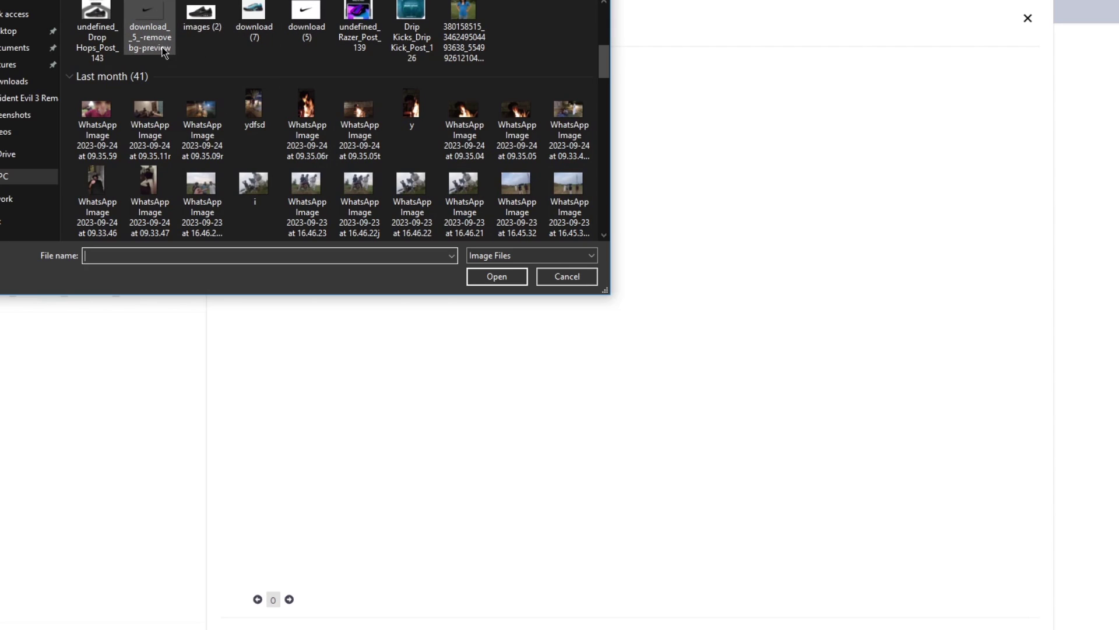
click(154, 77)
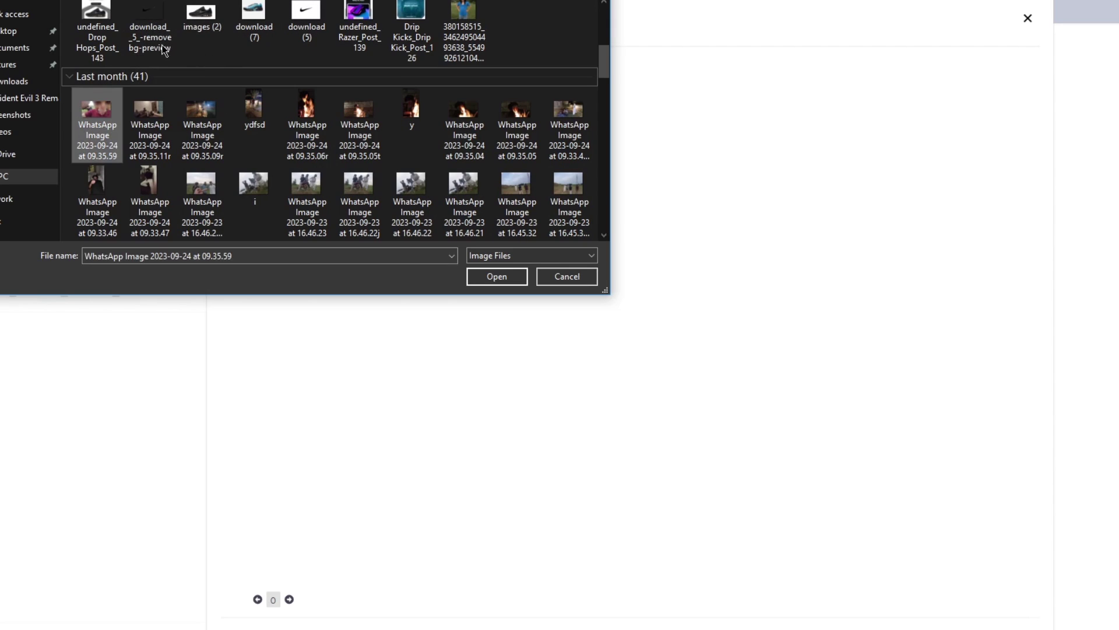
double_click(202, 17)
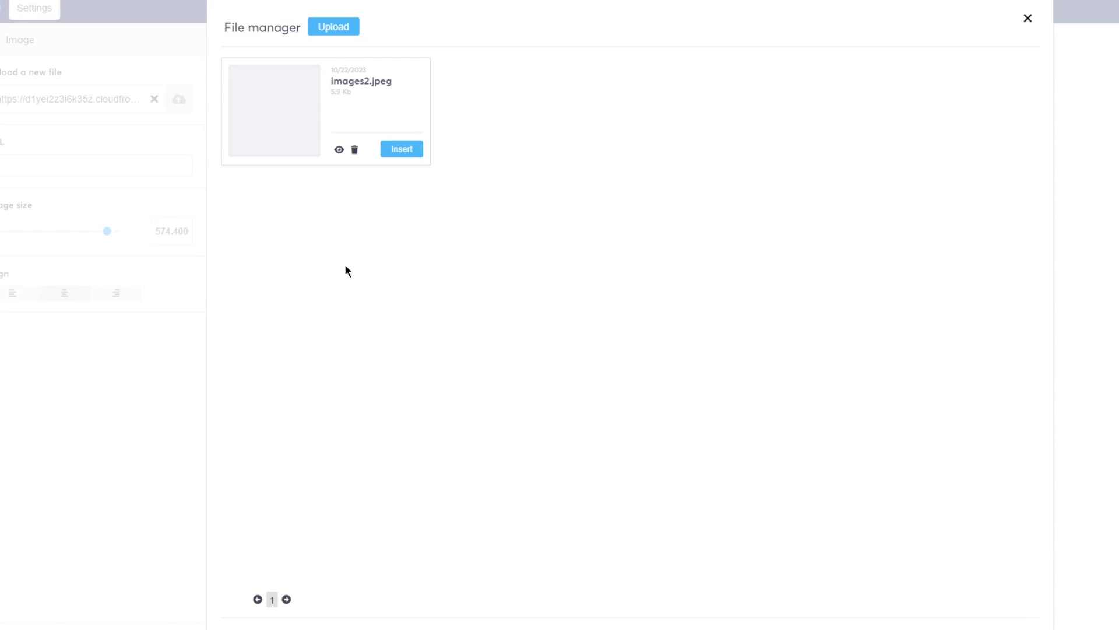
click(401, 149)
click(1055, 299)
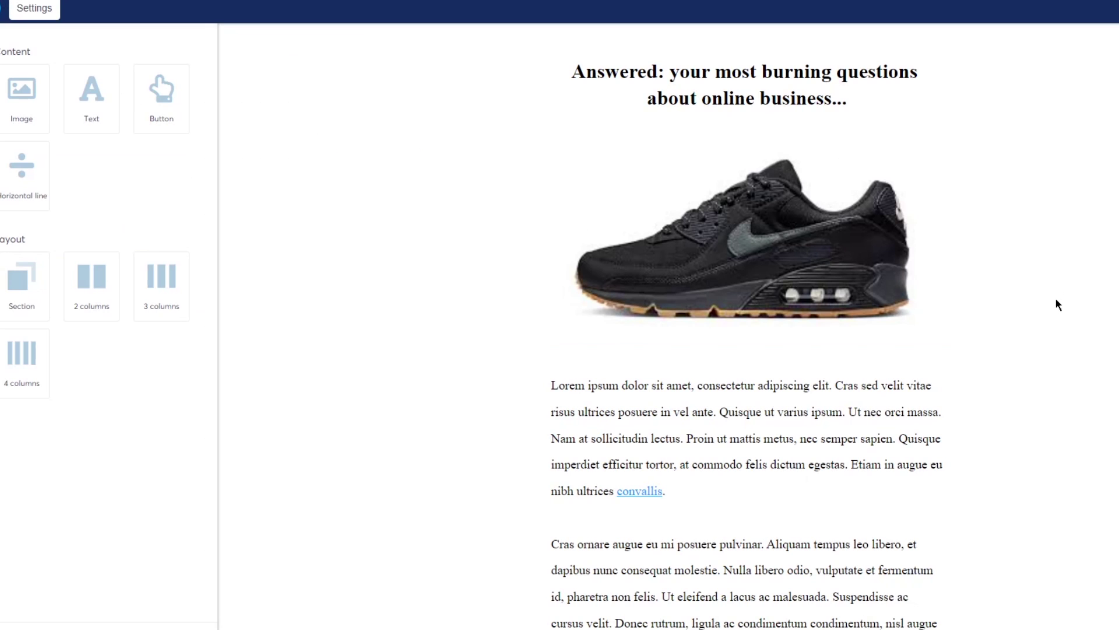
Change the heading to "Answered: your most burning questions about our shoes...".
double_click(805, 104)
mouse_move(878, 129)
mouse_down()
mouse_move(698, 120)
mouse_move(672, 107)
mouse_move(669, 92)
mouse_move(797, 119)
mouse_move(687, 137)
mouse_move(708, 136)
mouse_up()
text(ur shoes...)
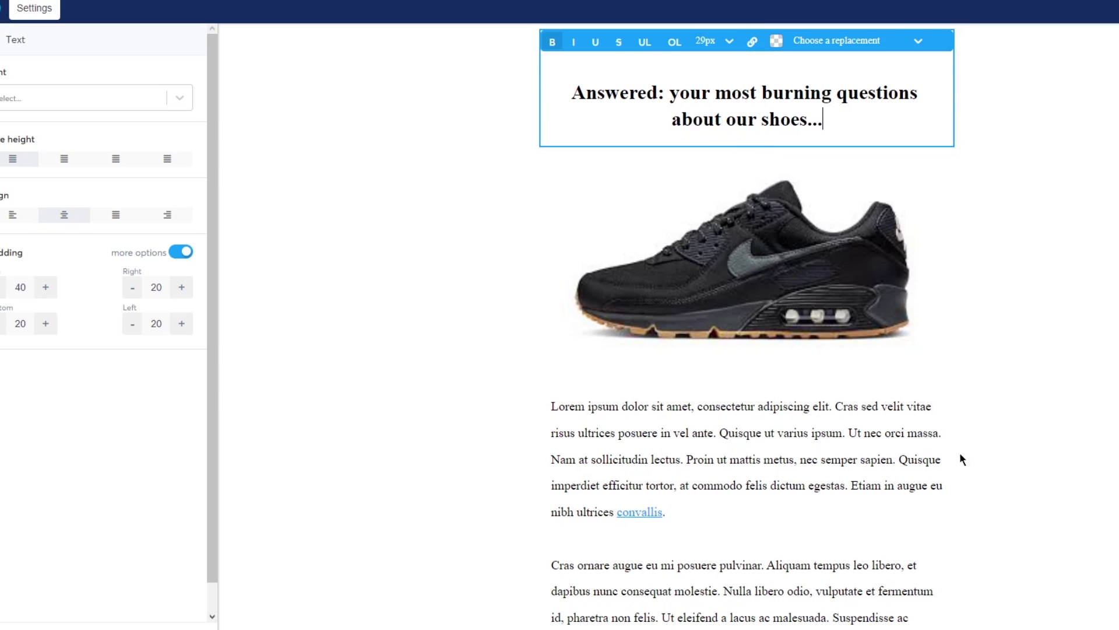
click(1043, 438)
Insert a button between the shoe image and the first paragraph of the email.
scroll(681, 406, down, 2)
scroll(681, 406, down, 6)
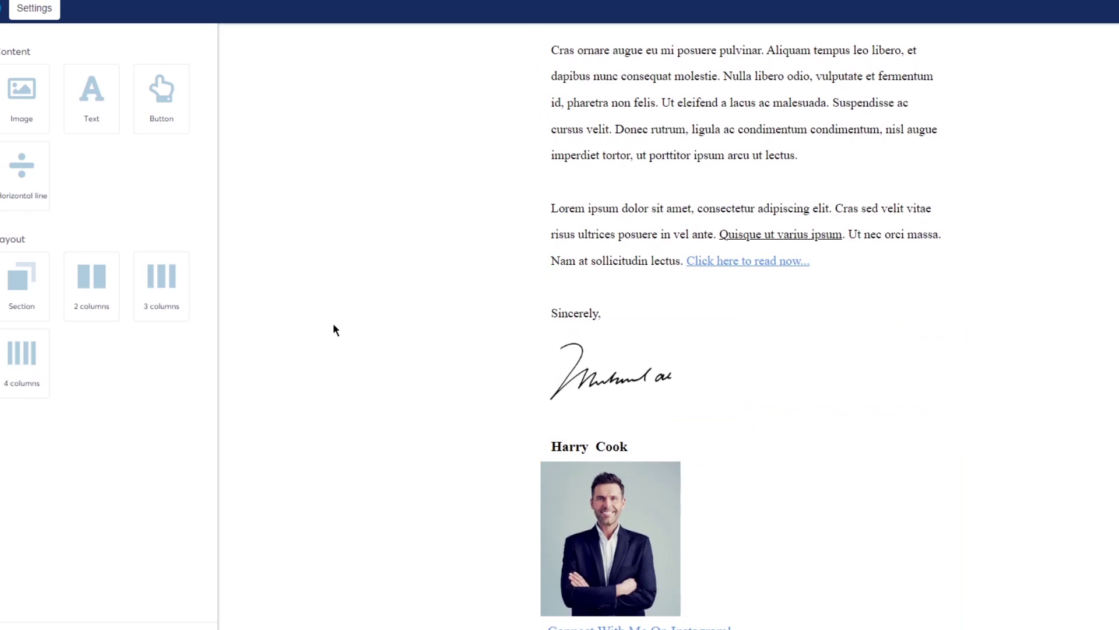
scroll(359, 303, up, 8)
drag(176, 110, 747, 357)
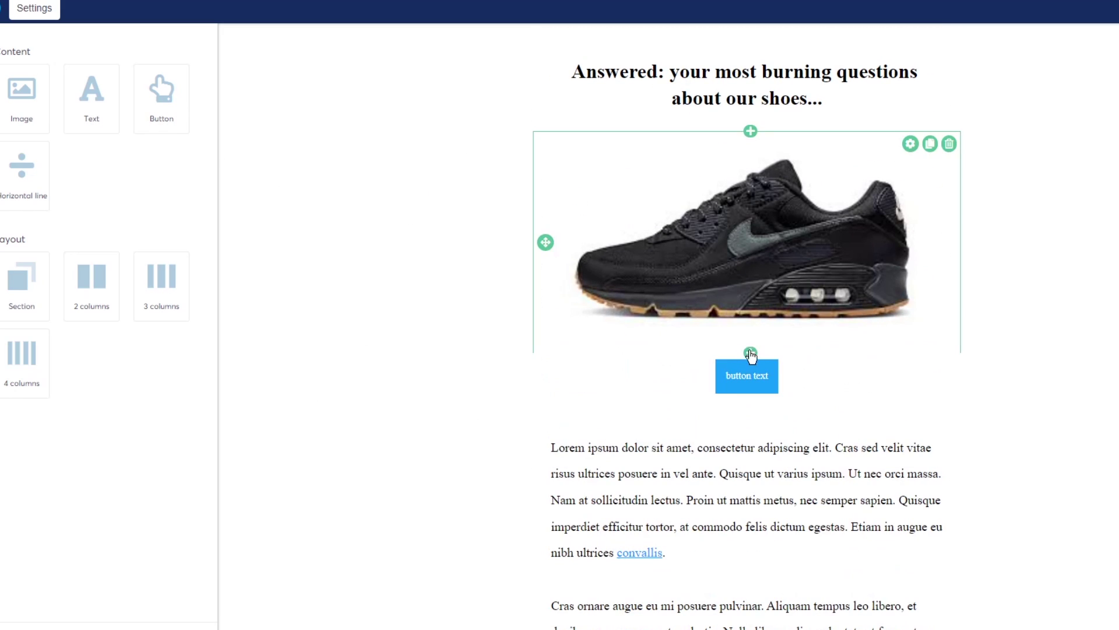
Set the button's text to "shop now", leave its URL empty, and return to the newsletter's settings page with the edits saved.
click(781, 374)
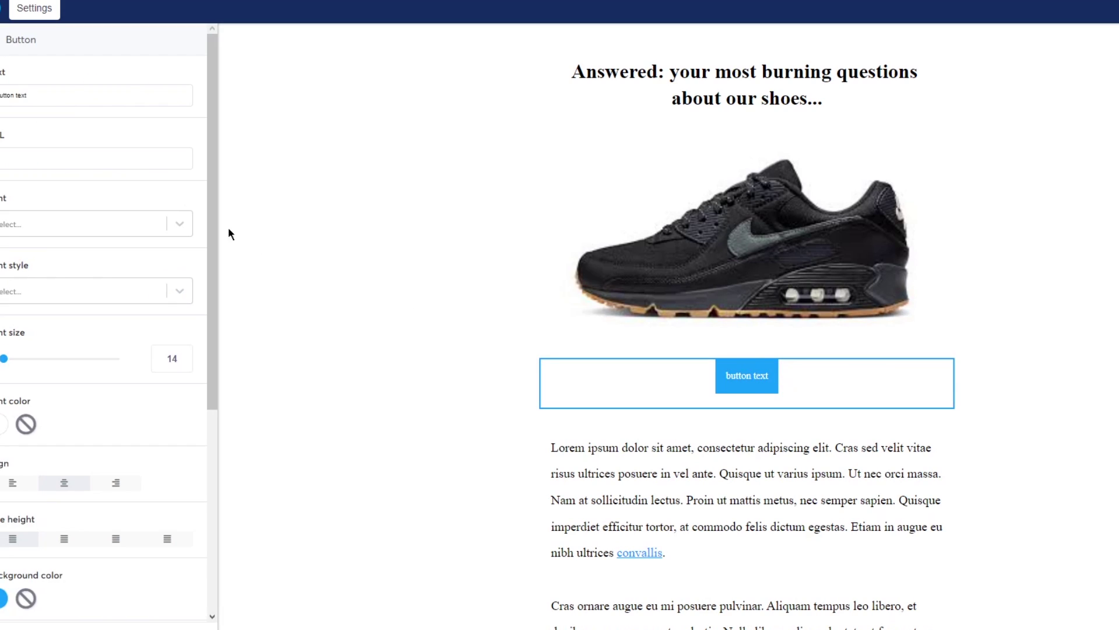
drag(57, 86, 15, 88)
text(shop)
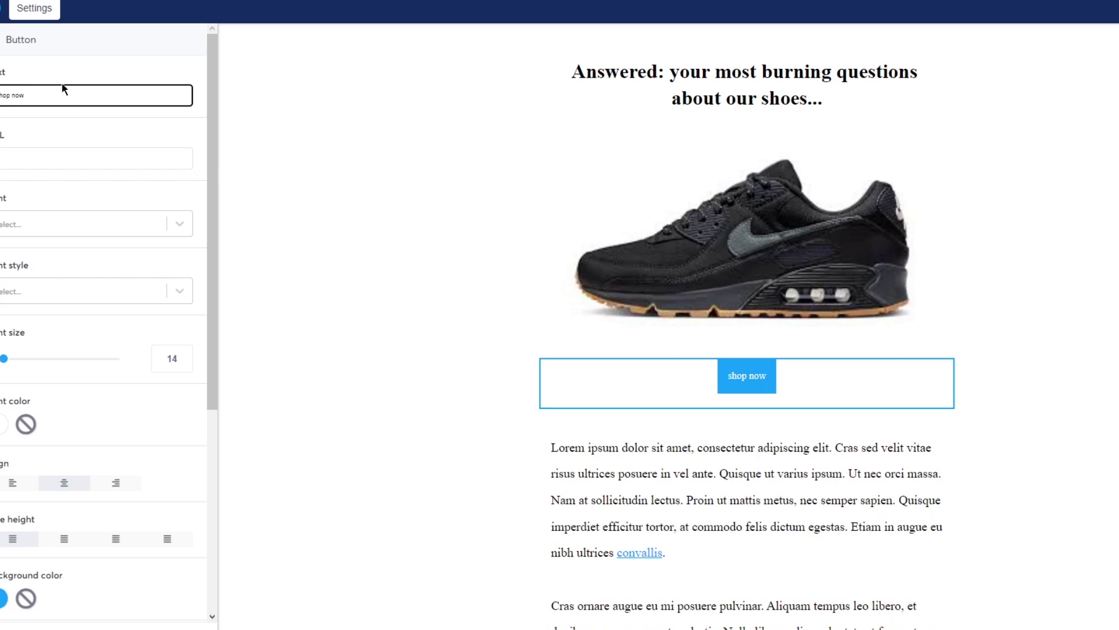
click(91, 156)
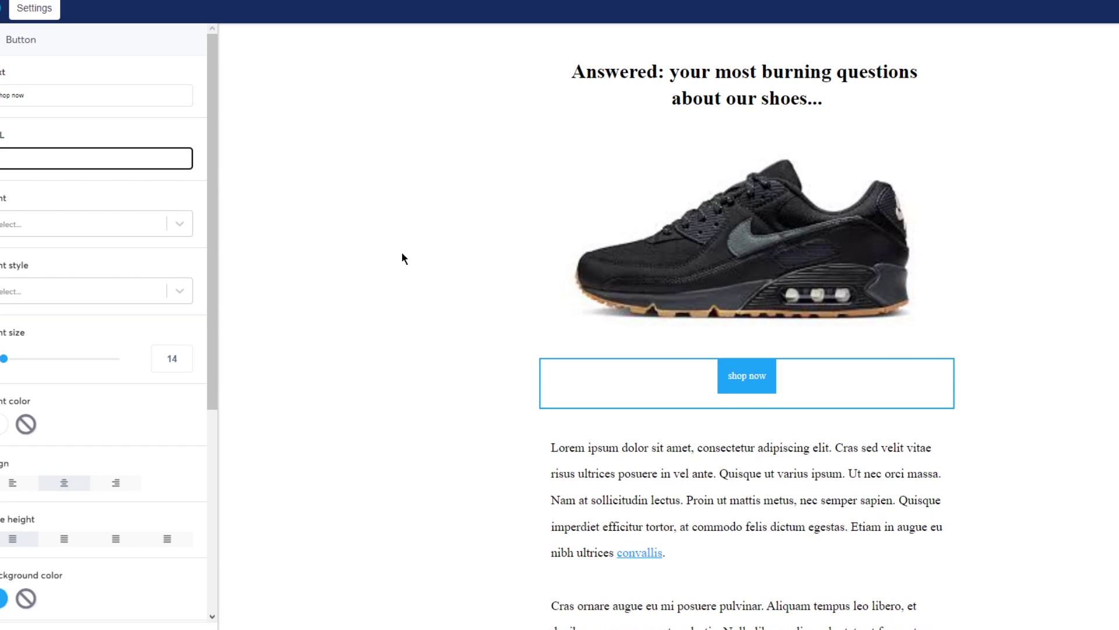
click(358, 341)
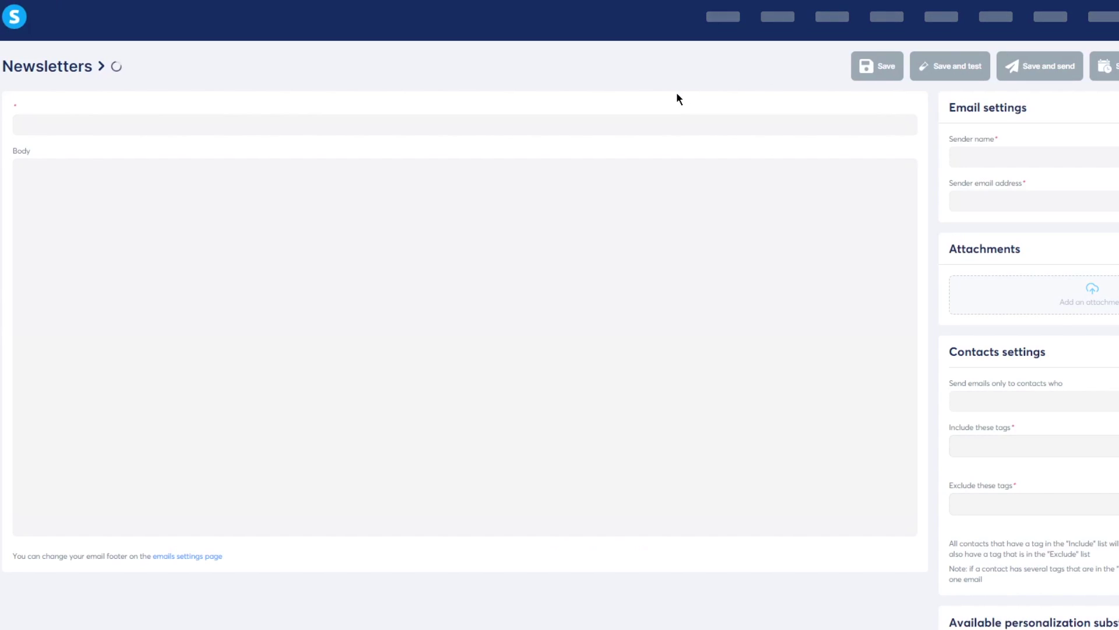
Review the newsletter's content and contact settings, and try to save and send it without selecting any tags.
scroll(677, 92, down, 1)
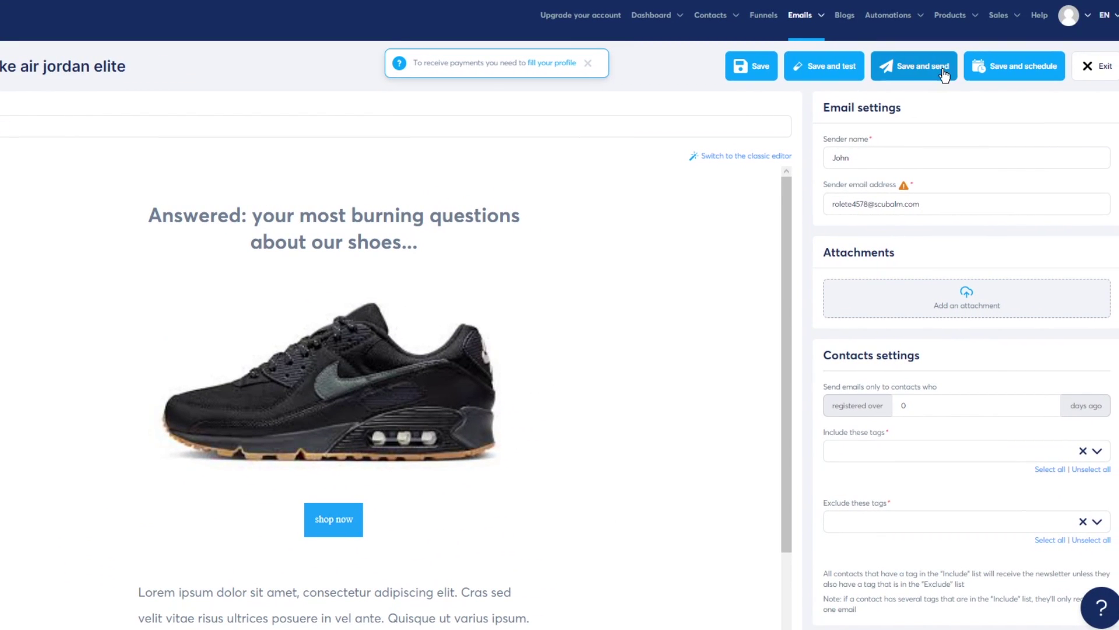
scroll(922, 69, down, 5)
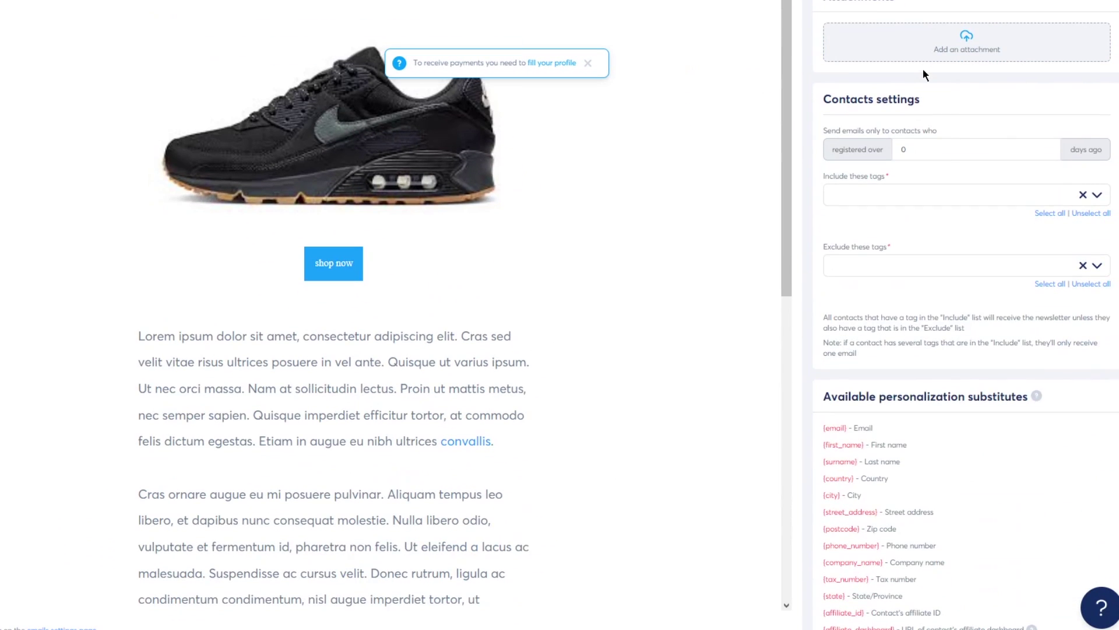
scroll(922, 71, up, 5)
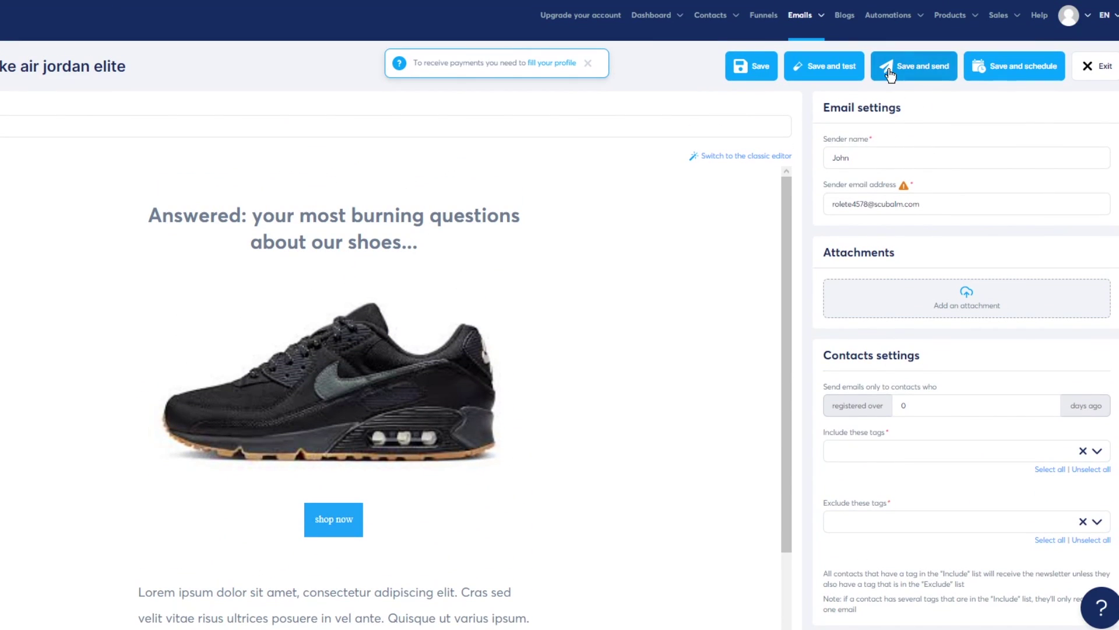
click(889, 69)
click(427, 360)
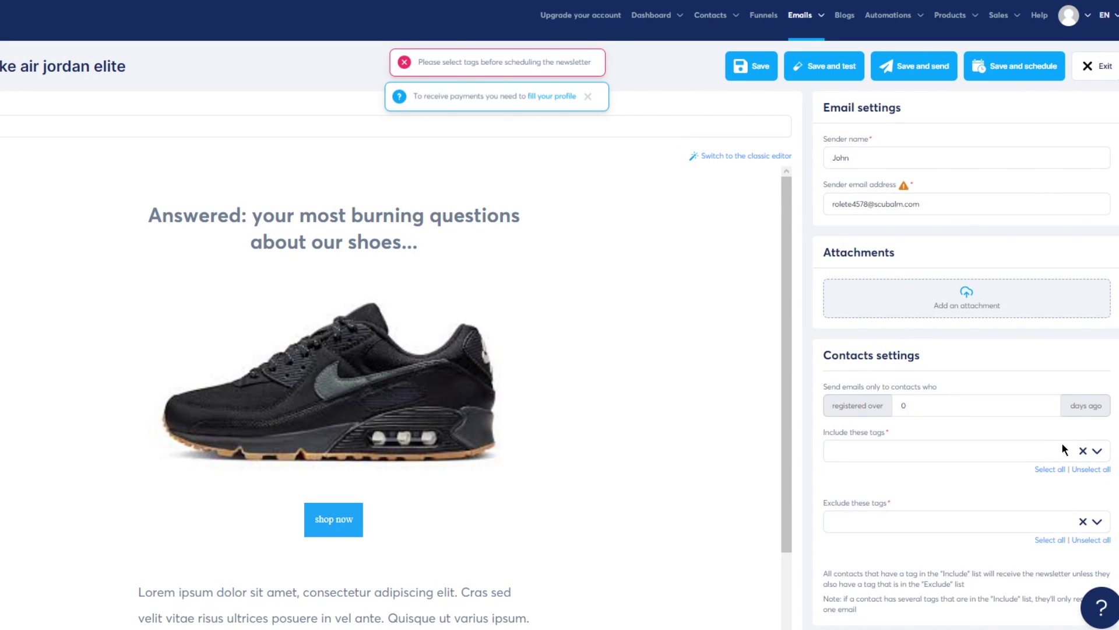
Check the newsletter's include and exclude tag lists for tags that can be selected.
click(1097, 450)
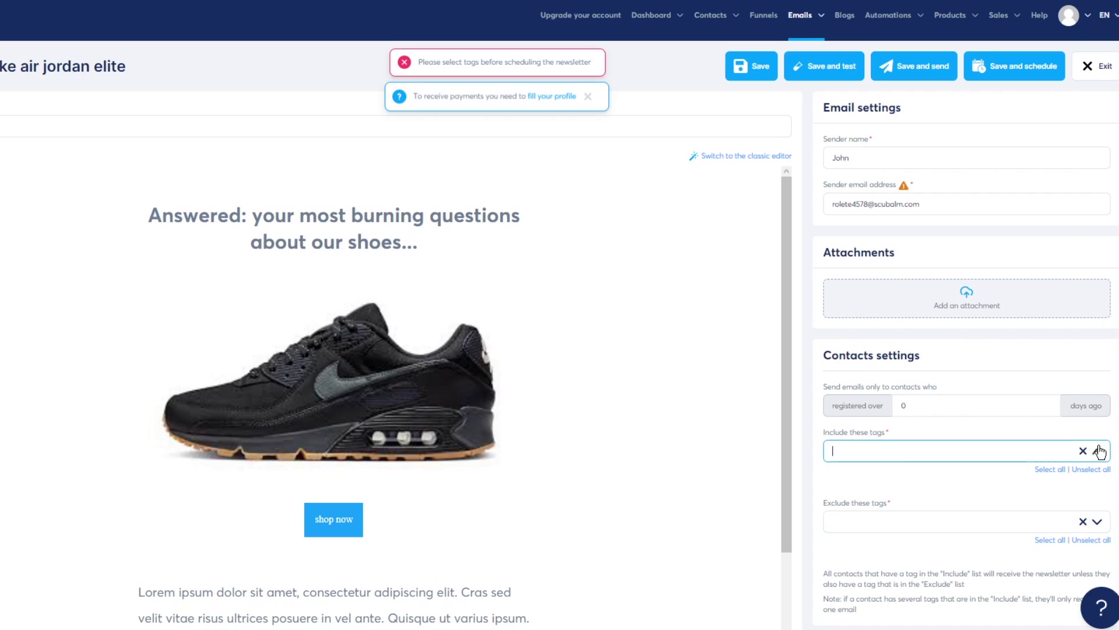
click(1013, 442)
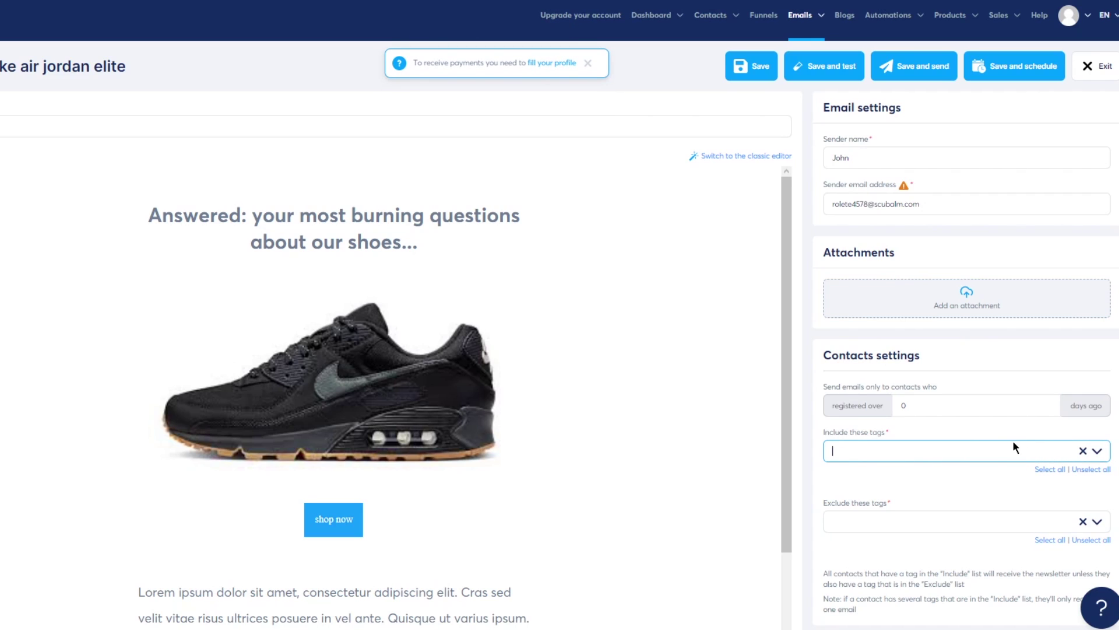
click(1018, 521)
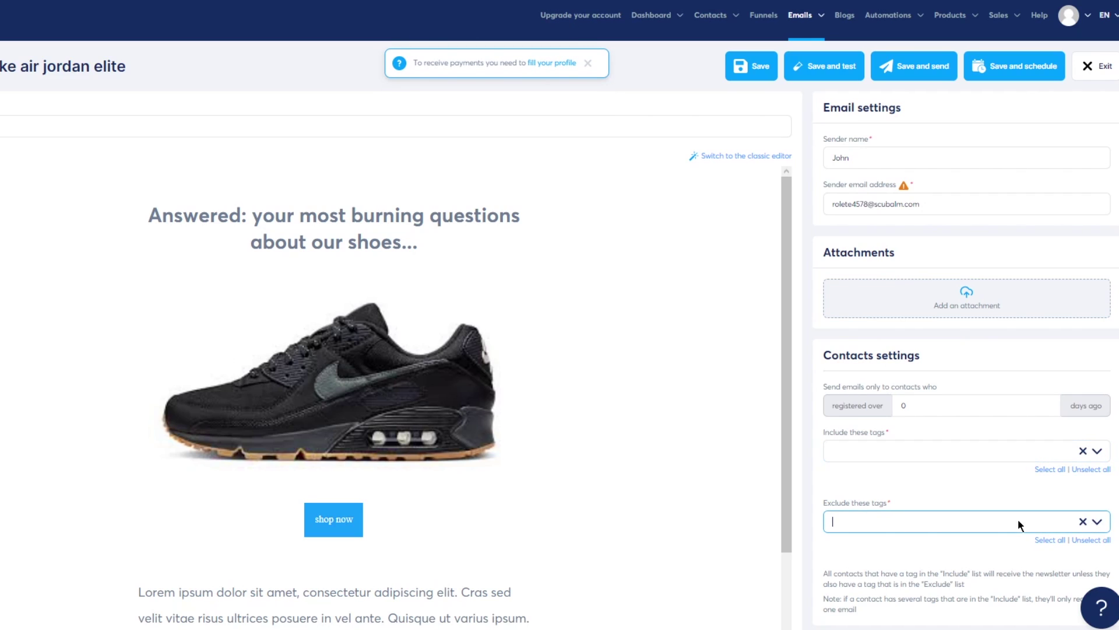
scroll(1090, 528, down, 1)
scroll(1090, 528, down, 4)
click(1098, 196)
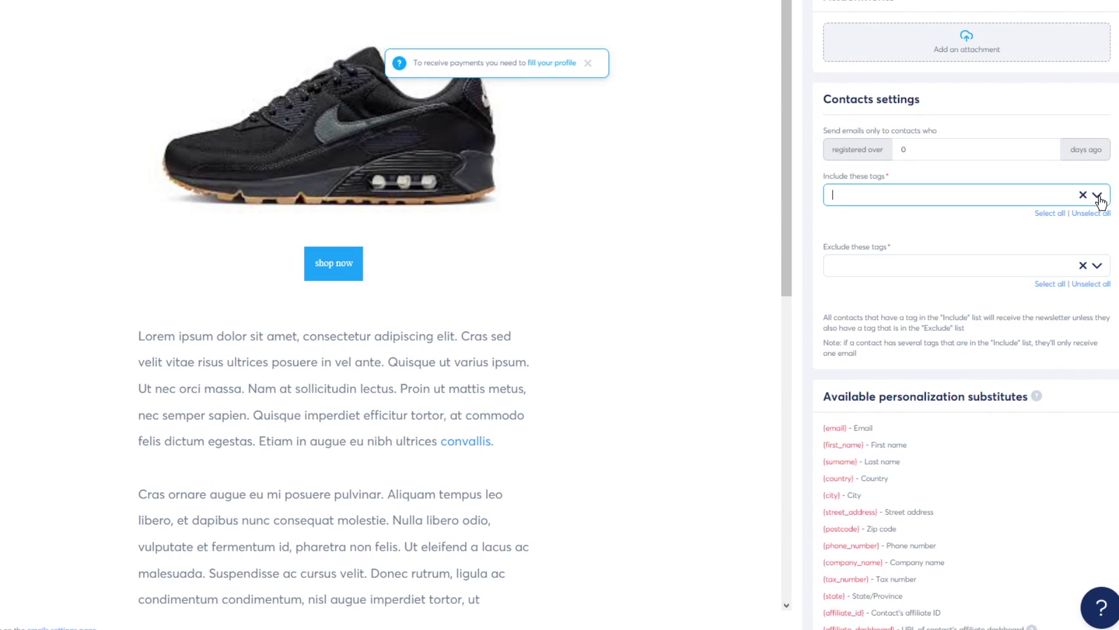
Save the newsletter with no tags selected and exit to the newsletters list.
scroll(933, 434, up, 4)
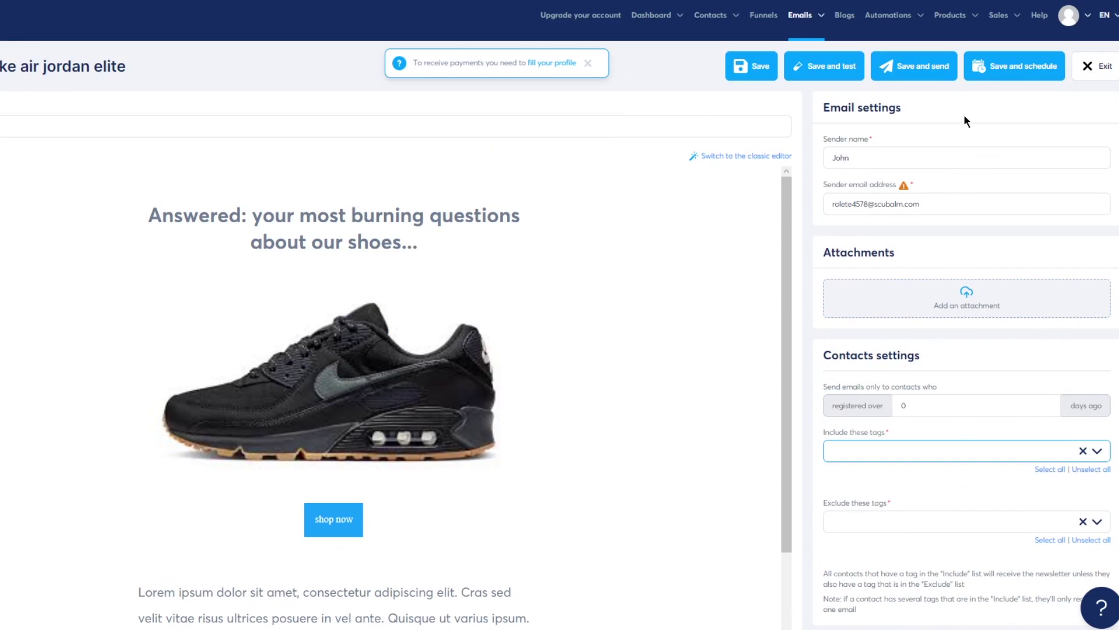
click(752, 68)
click(1084, 68)
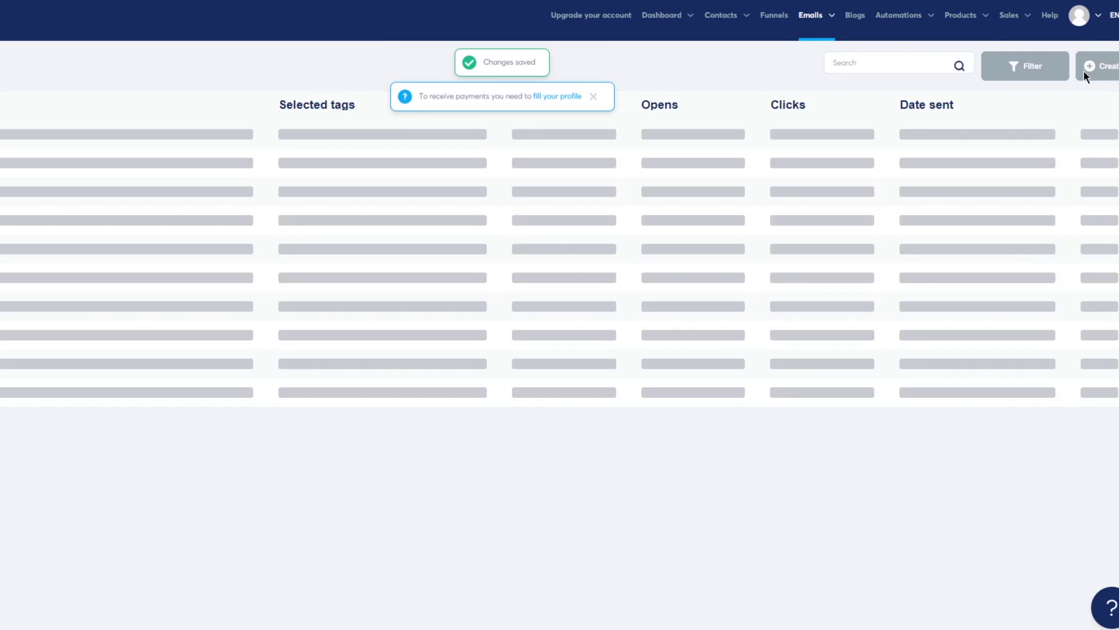
Go to the email campaigns list and open the campaign described as "this is my first campaign test".
mouse_move(808, 24)
click(821, 64)
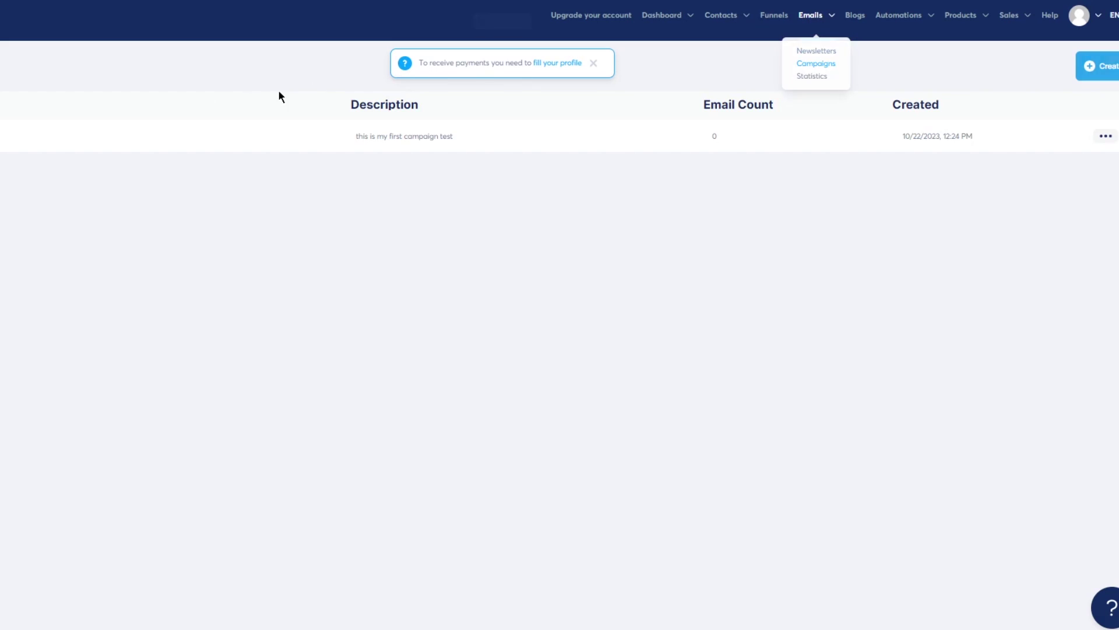
click(1050, 136)
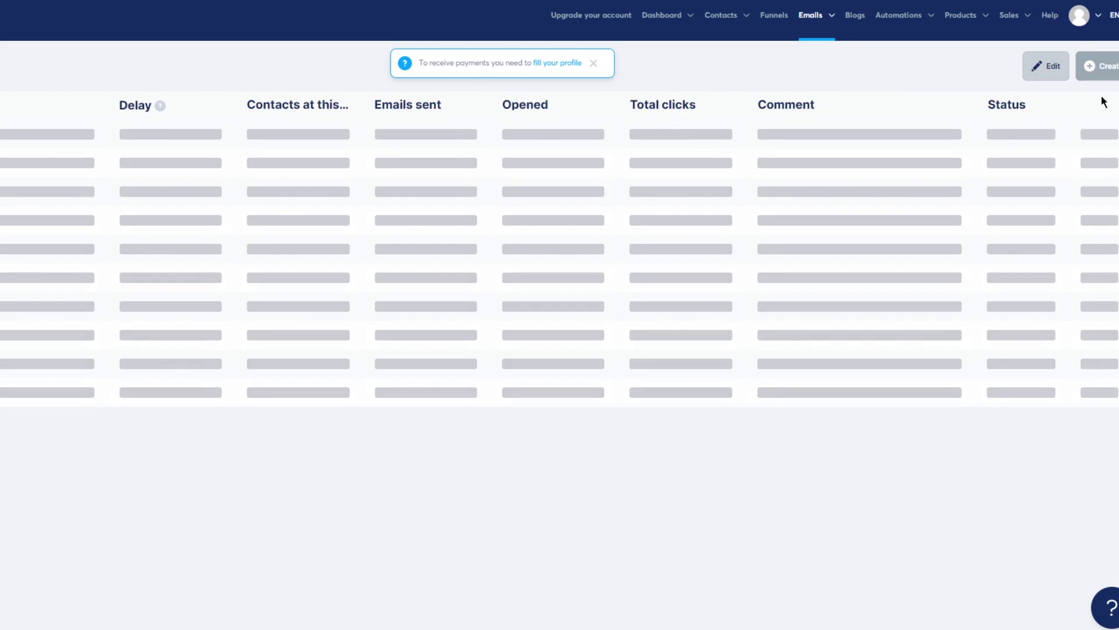
Look at the visual editor's email templates in a new campaign step for the test campaign, and close the form without saving.
click(1103, 71)
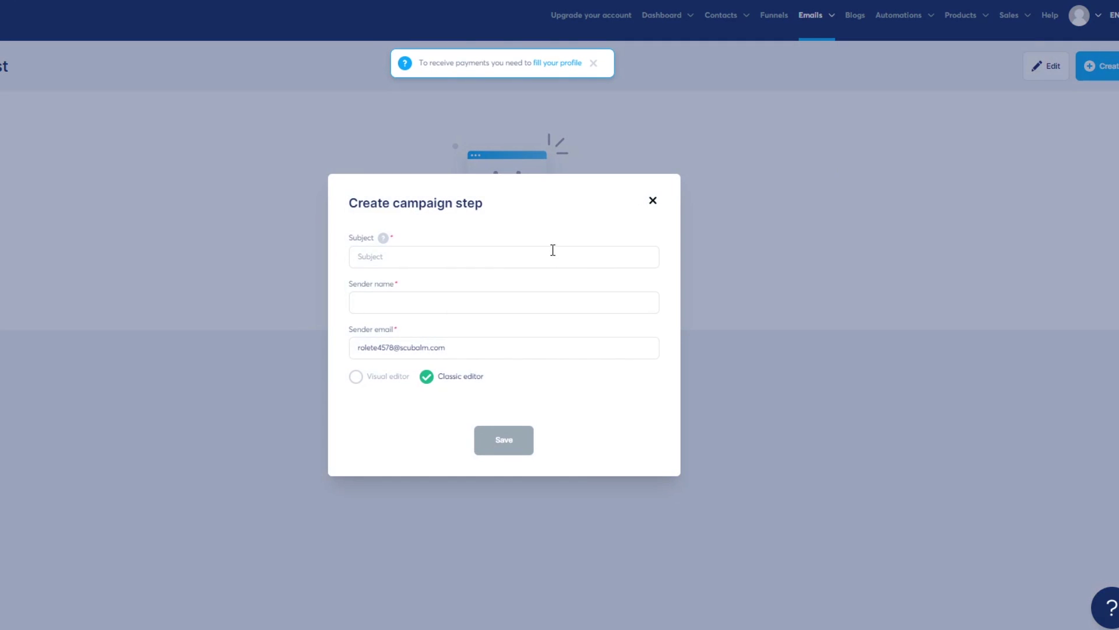
click(376, 377)
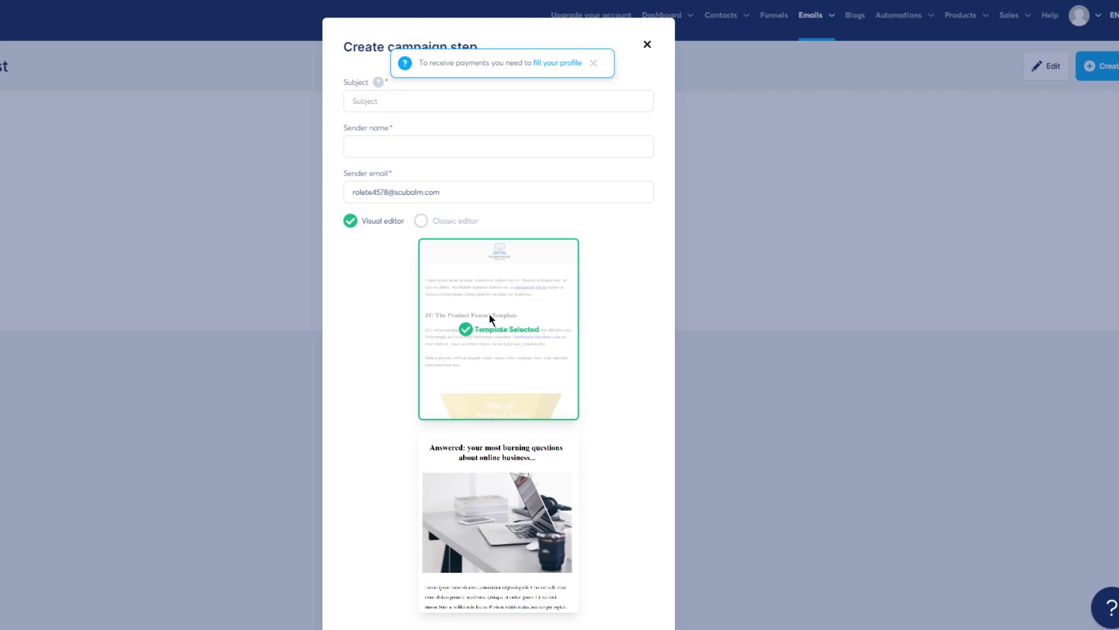
scroll(560, 403, down, 1)
scroll(653, 68, up, 1)
click(648, 46)
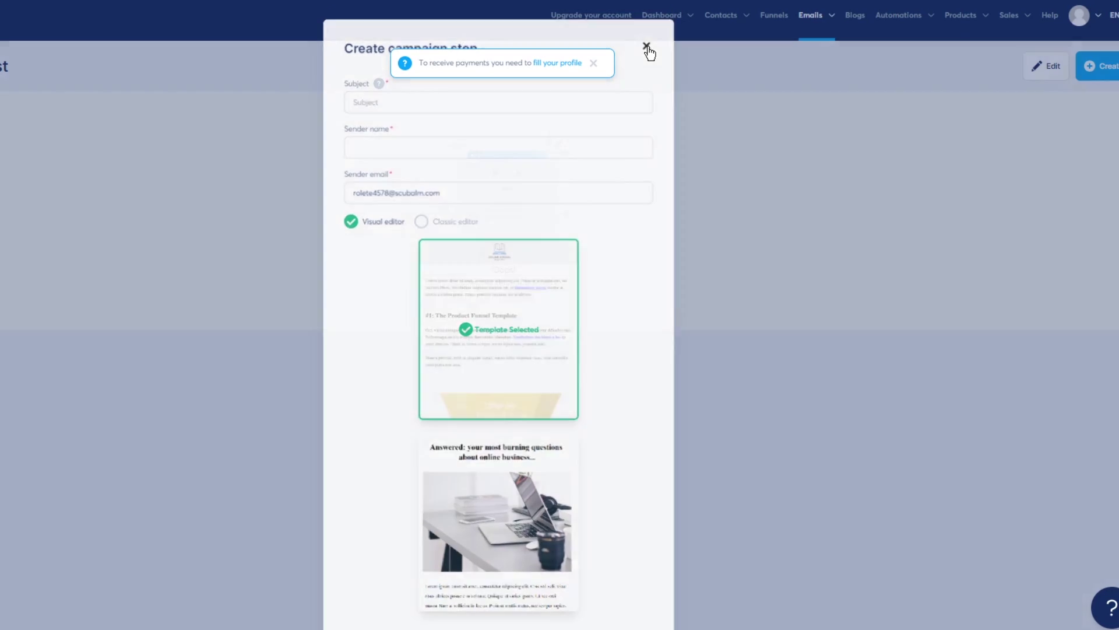
Look at the available automation options.
mouse_move(894, 26)
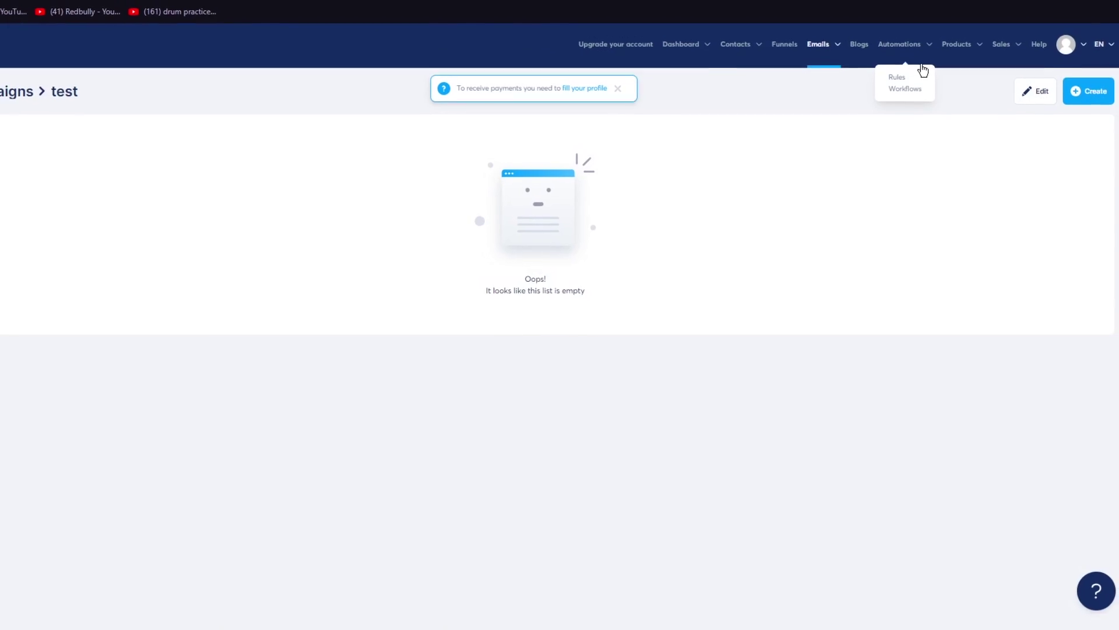